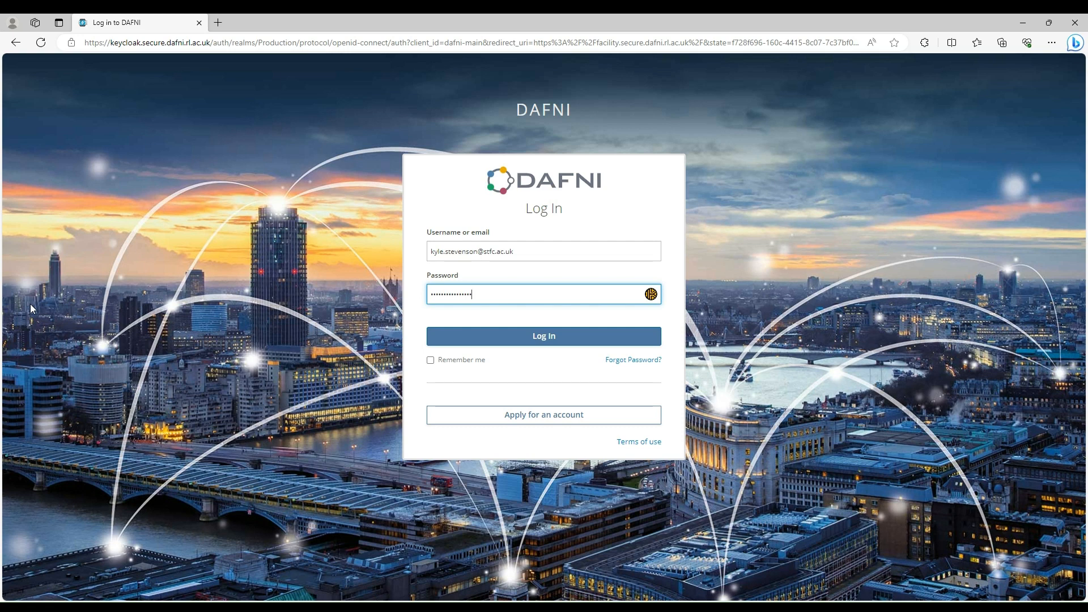
- Log in to DAFNI with the credentials already filled in and open the Data Catalogue
left_click(492, 339)
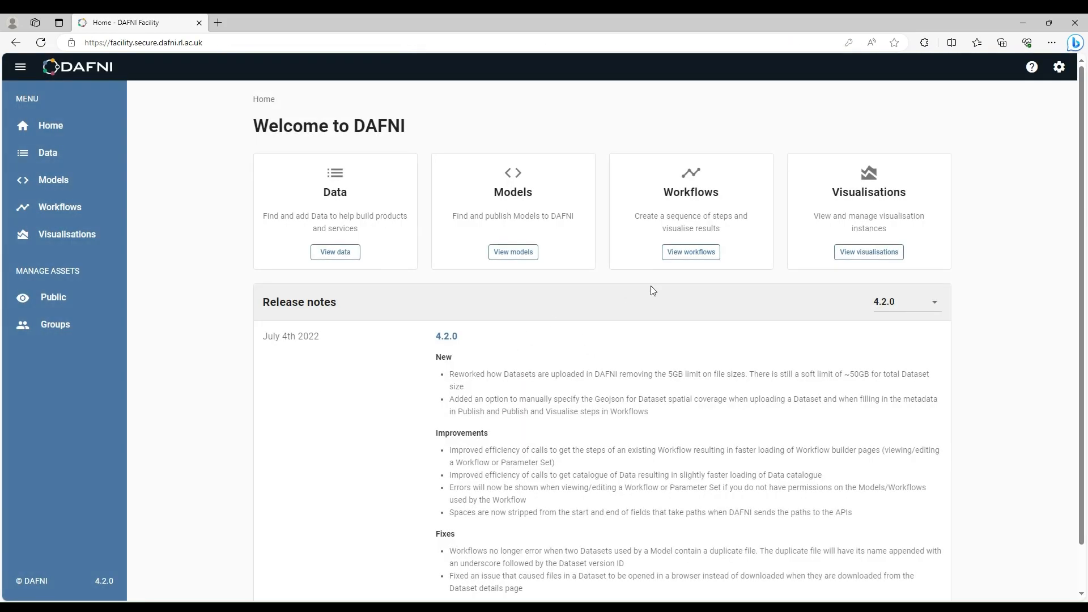
left_click(350, 257)
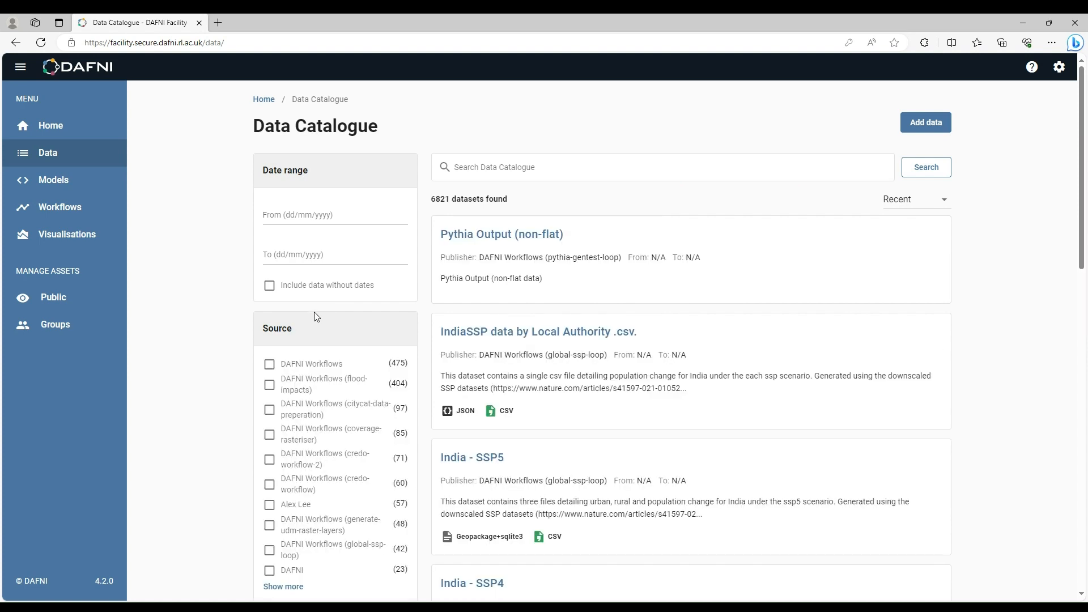
- Expand the Source filter of the Data Catalogue to all its entries and look through the list
scroll(314, 311, "down", 3)
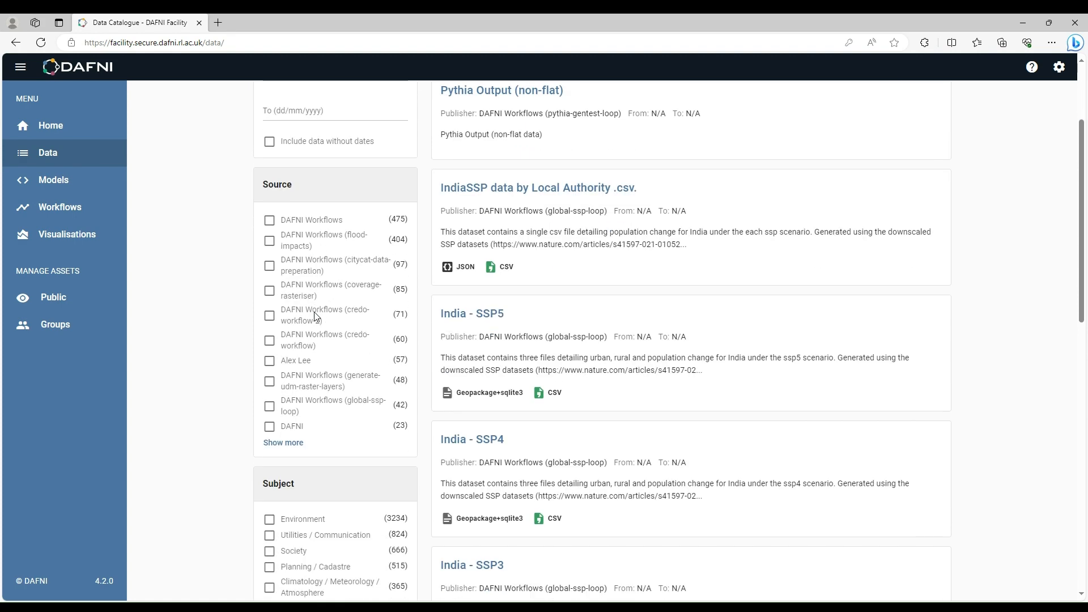
left_click(279, 424)
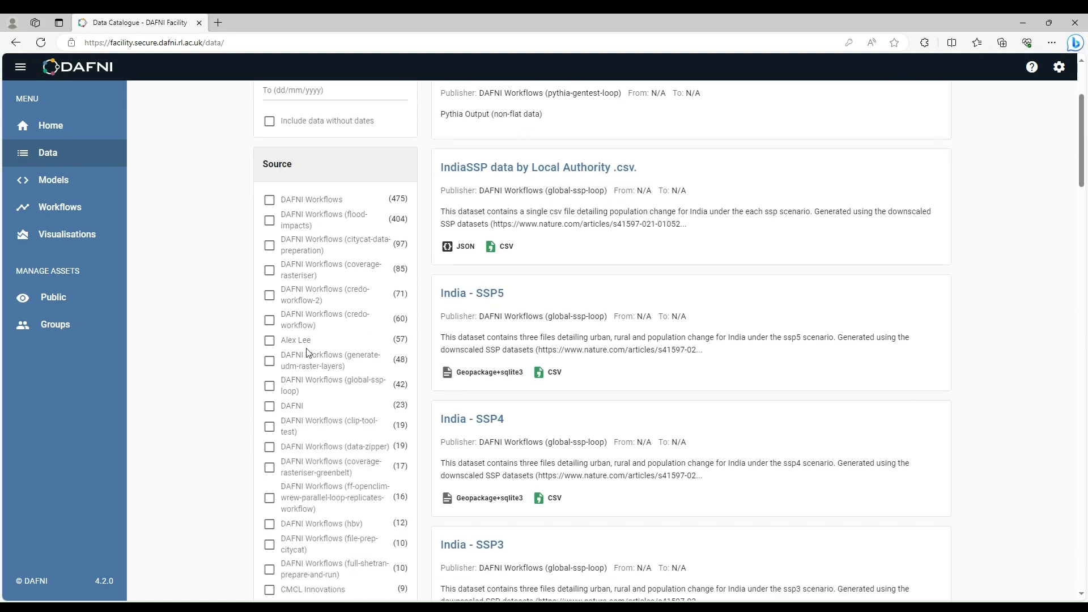
scroll(309, 354, "down", 6)
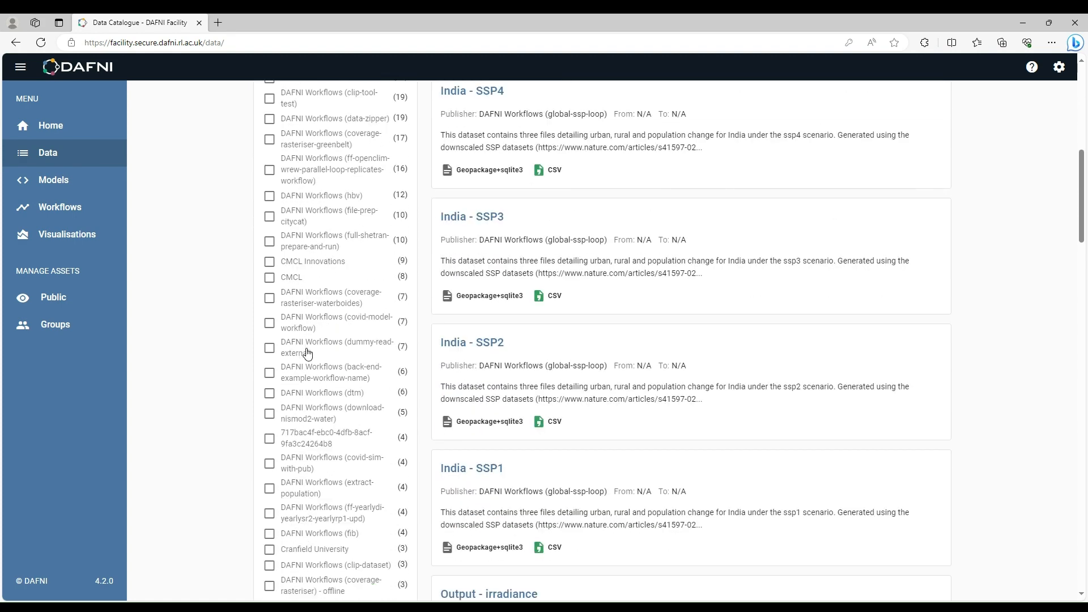
scroll(307, 353, "up", 9)
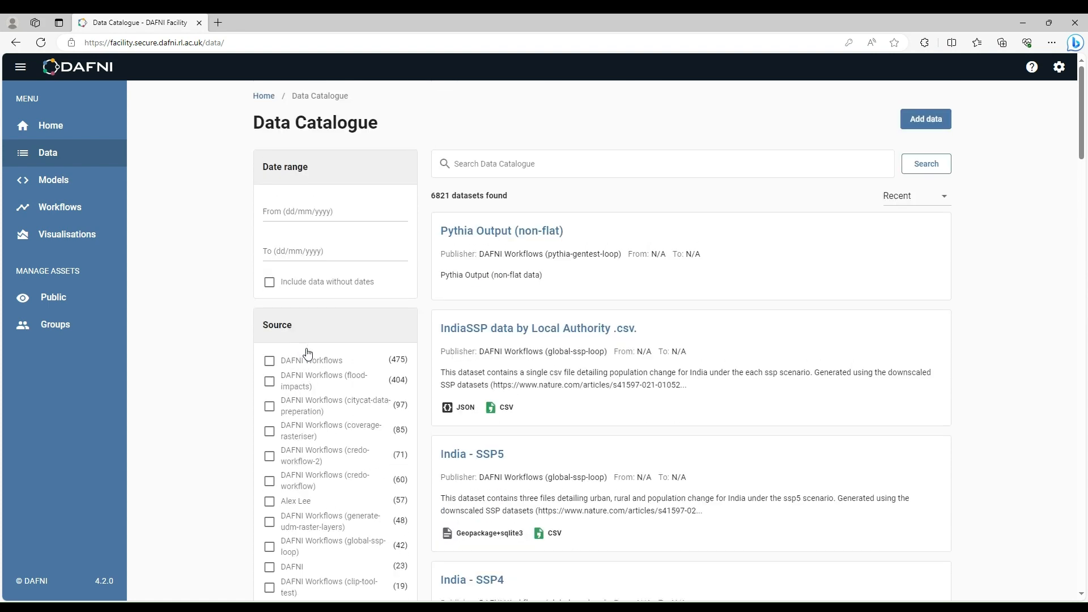
- Search the Data Catalogue for "cran" and open the "Cranfield Demo - Solar radiation" dataset
left_click(480, 168)
type("cran")
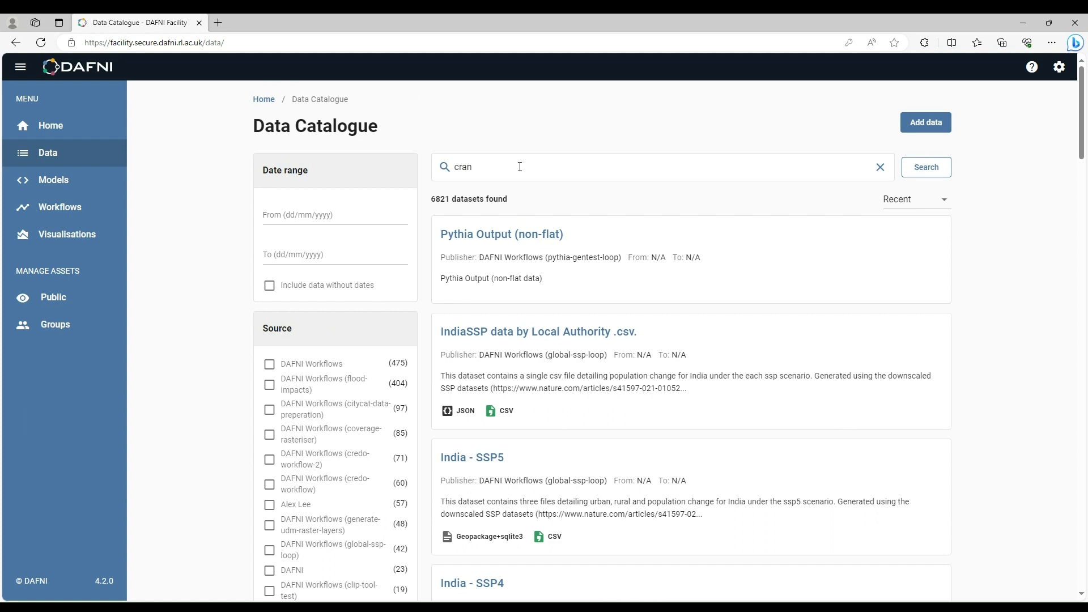
left_click(924, 170)
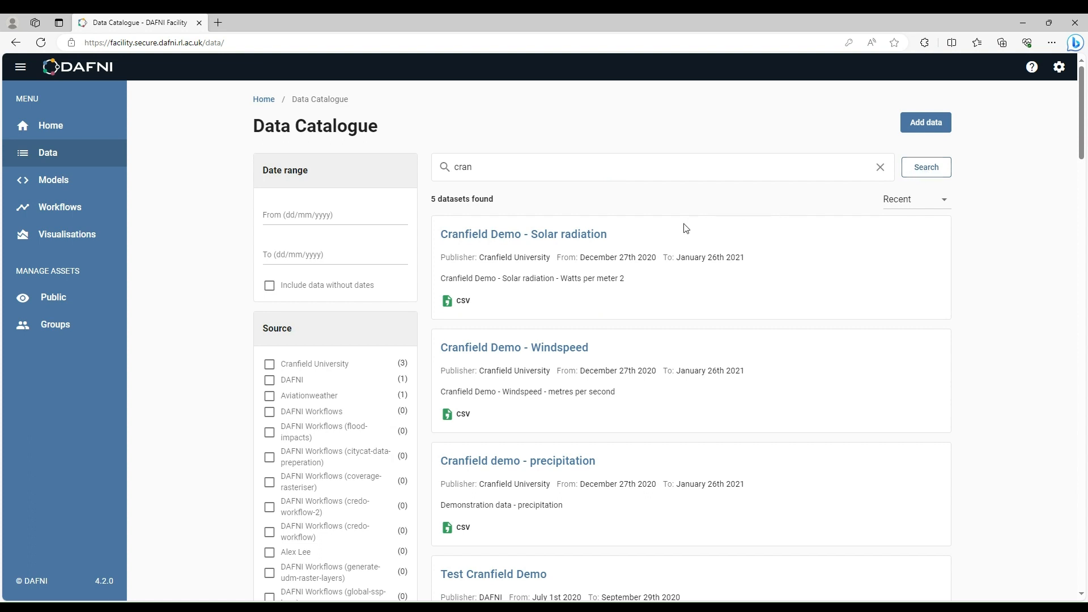
left_click(593, 240)
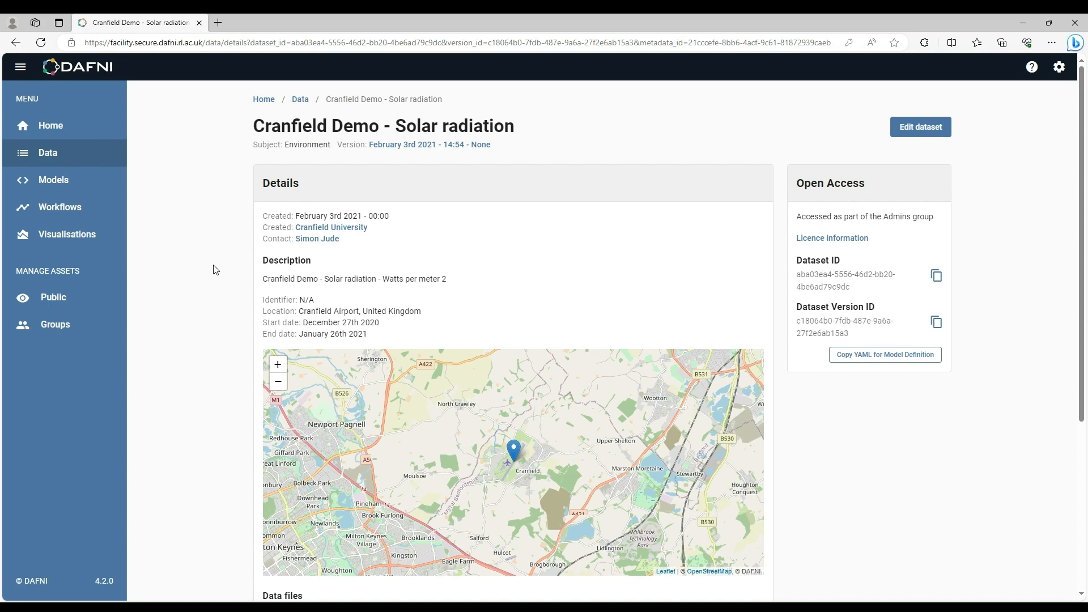
- Select solar_radiation.csv among the dataset's data files, download it, and dismiss the downloads list
scroll(215, 269, "down", 5)
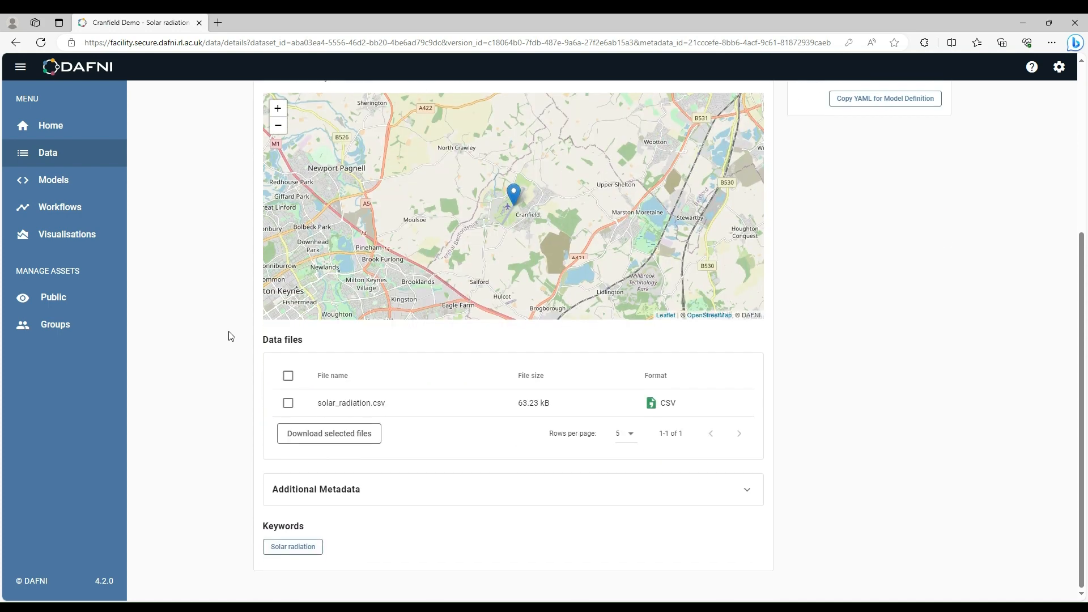
left_click(290, 403)
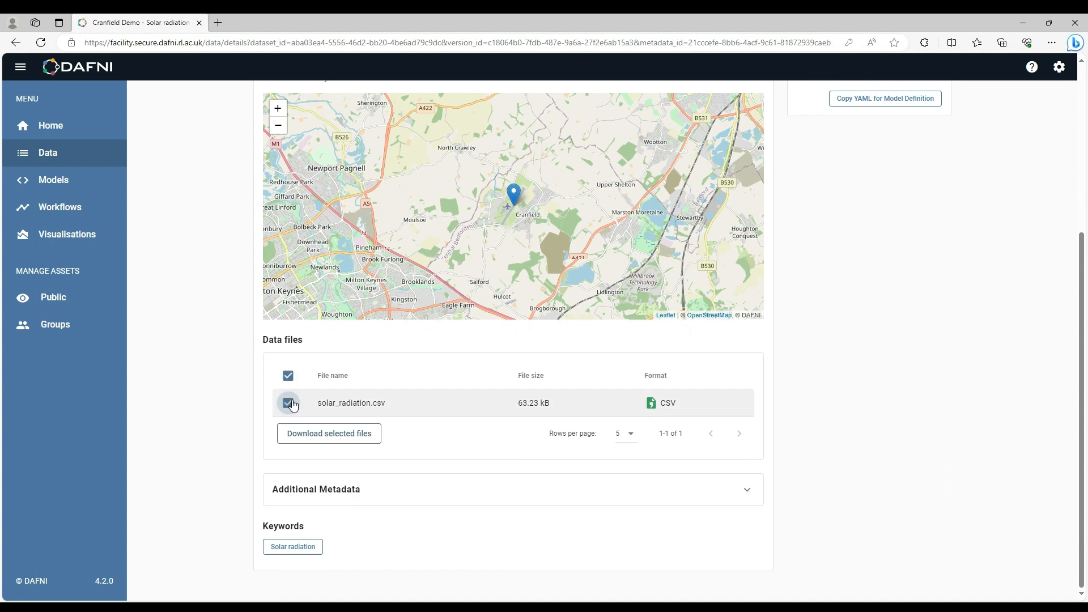
left_click(348, 436)
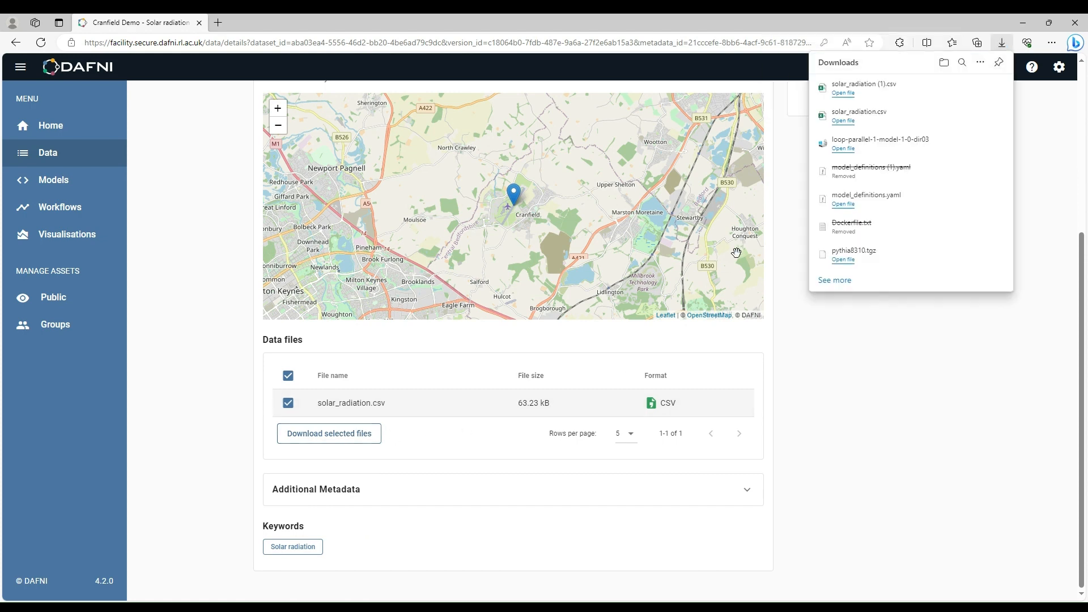
left_click(792, 171)
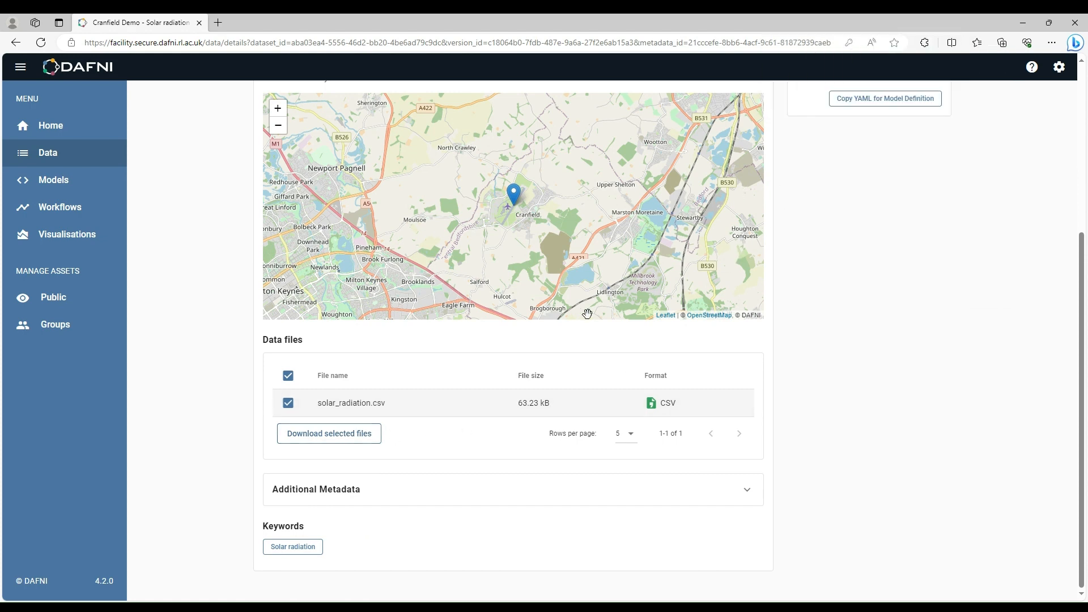
- Expand the dataset's Additional Metadata section and look through its contents
left_click(542, 490)
scroll(541, 491, "down", 3)
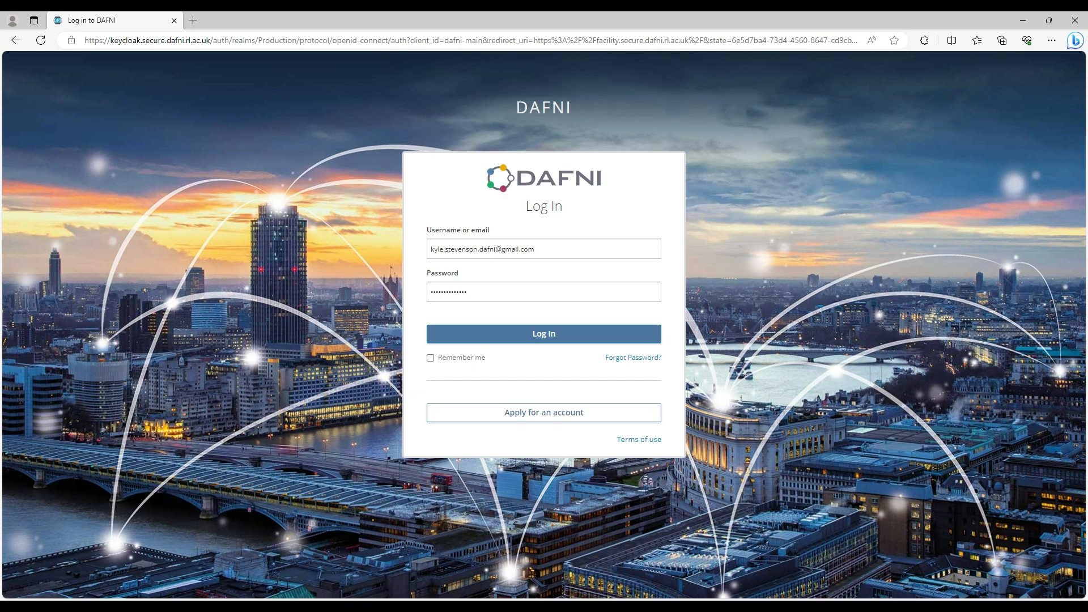
- Log in to DAFNI with the other account's filled-in credentials and open its Data Catalogue
key("Return")
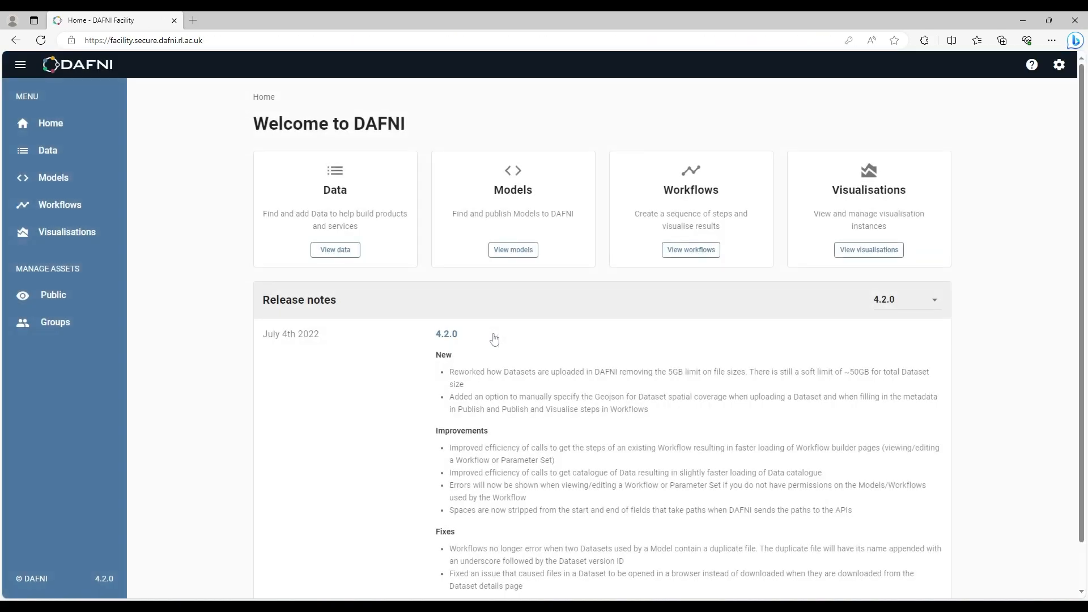
left_click(340, 250)
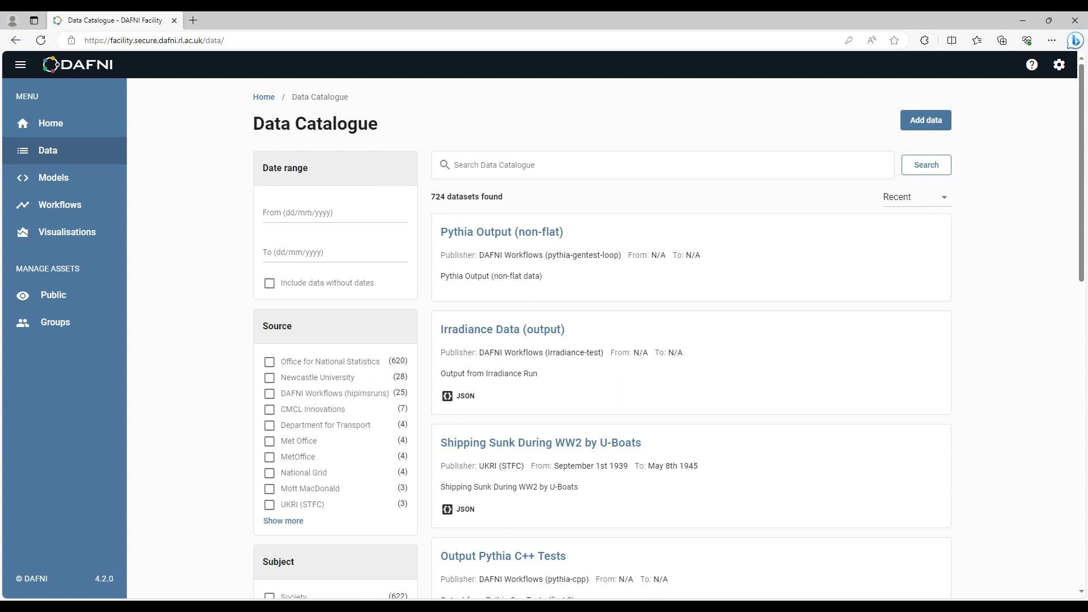
- Look through the Source, Subject and Formats filters and the datasets listed in the Data Catalogue
scroll(180, 444, "down", 3)
scroll(180, 444, "down", 1)
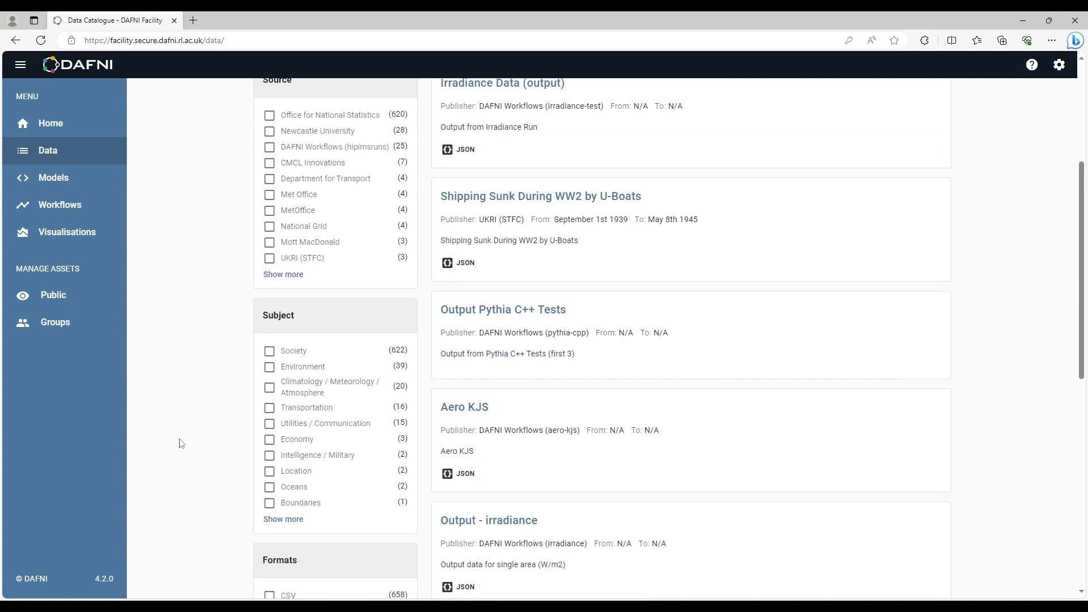
scroll(181, 443, "up", 1)
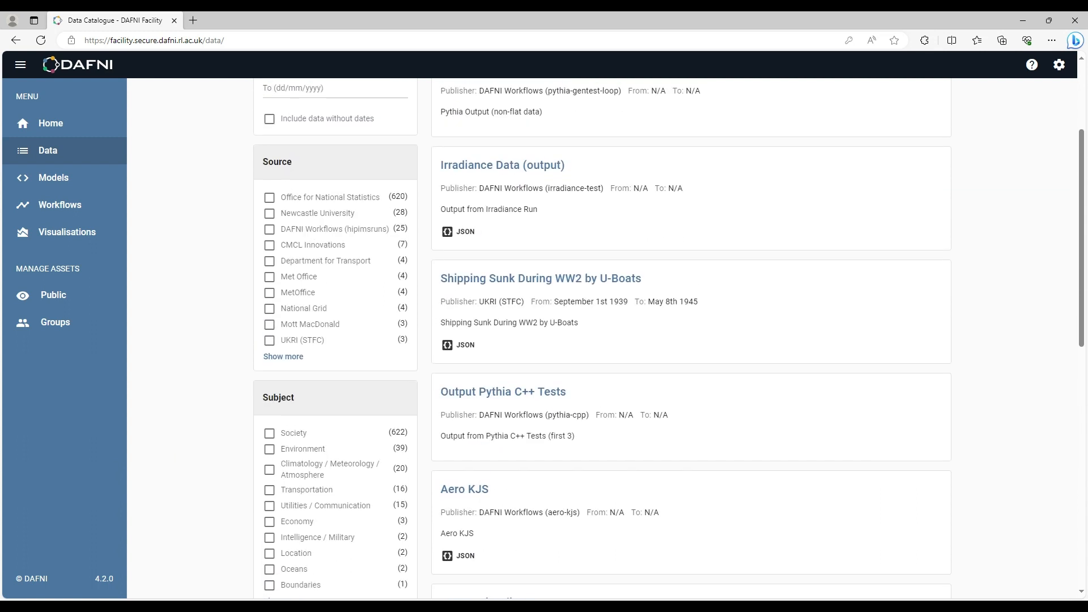
scroll(180, 442, "down", 5)
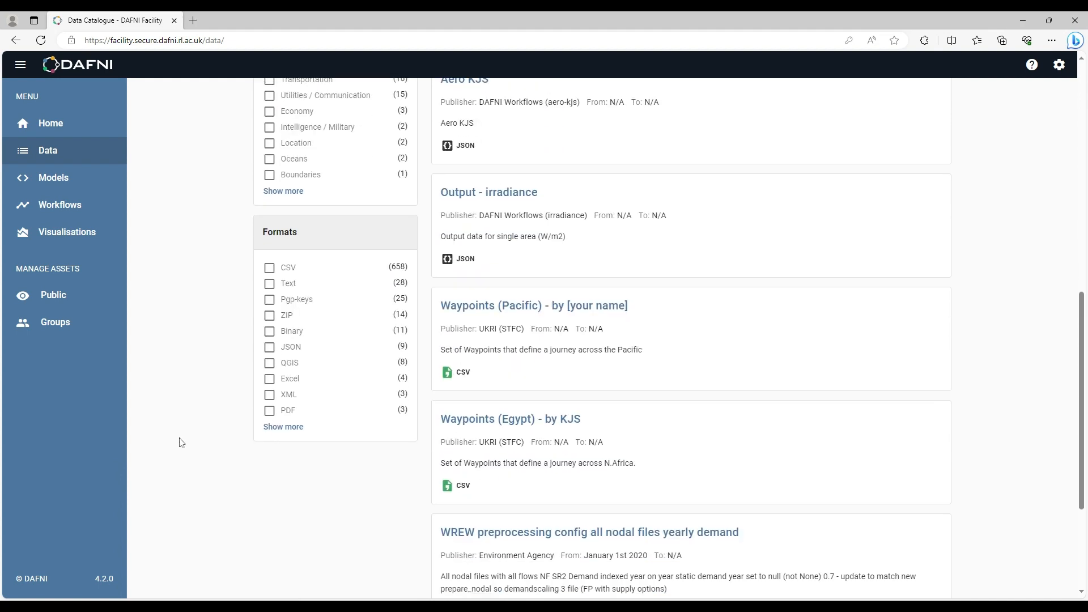
scroll(181, 443, "down", 1)
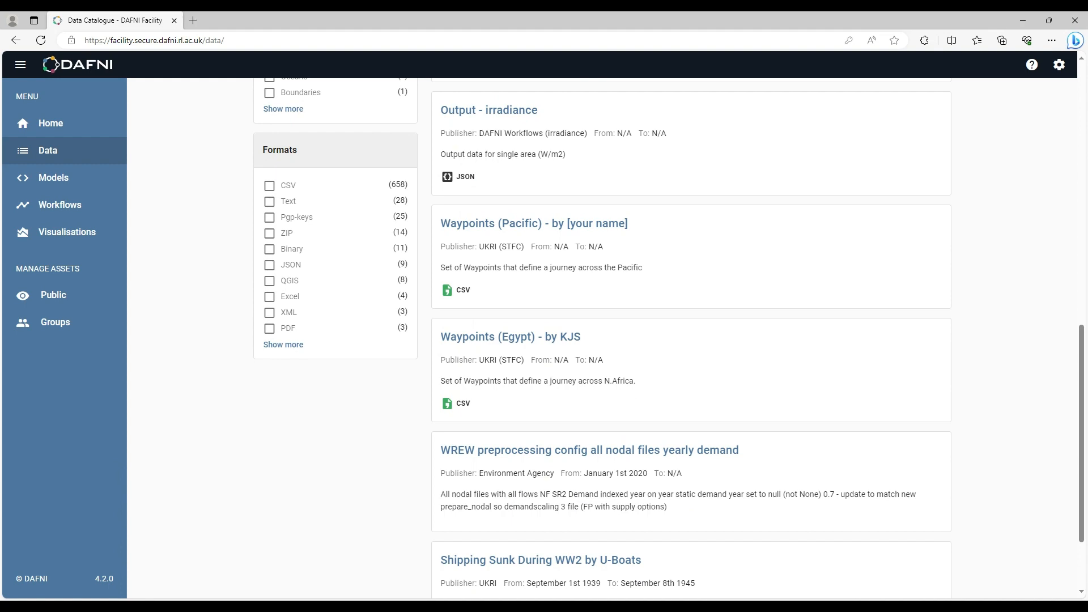
scroll(180, 442, "up", 6)
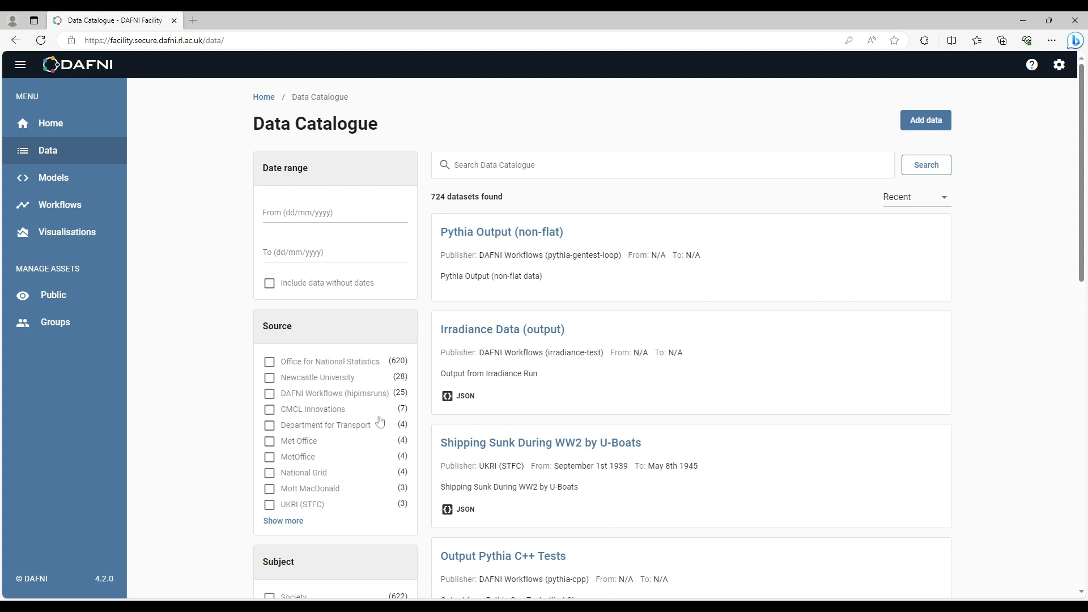
- Start adding a new dataset and choose the files Info.txt and solar_radiation.csv for upload
left_click(931, 128)
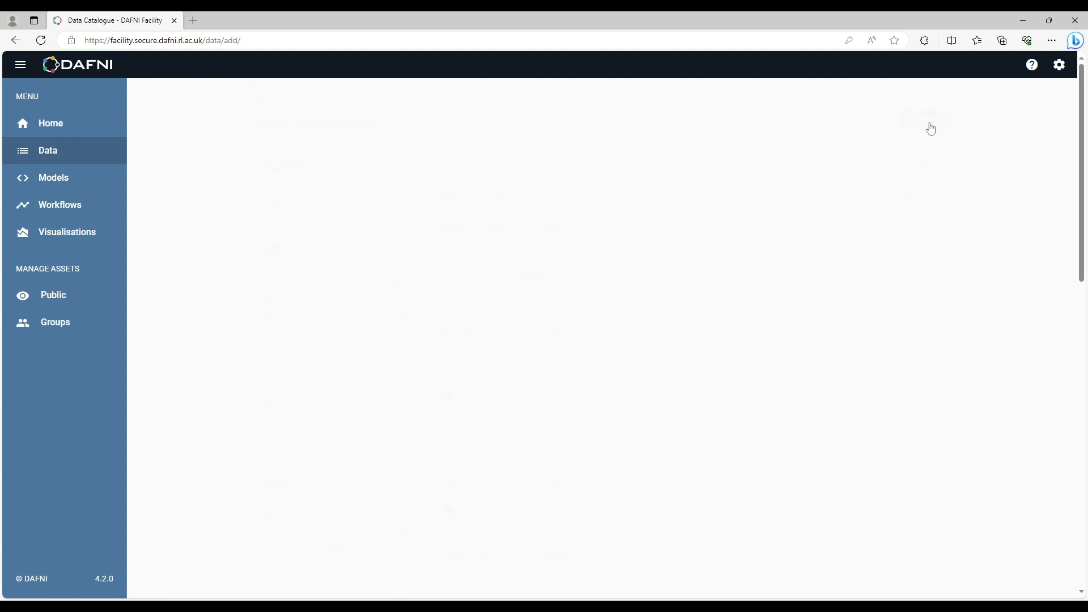
left_click(611, 306)
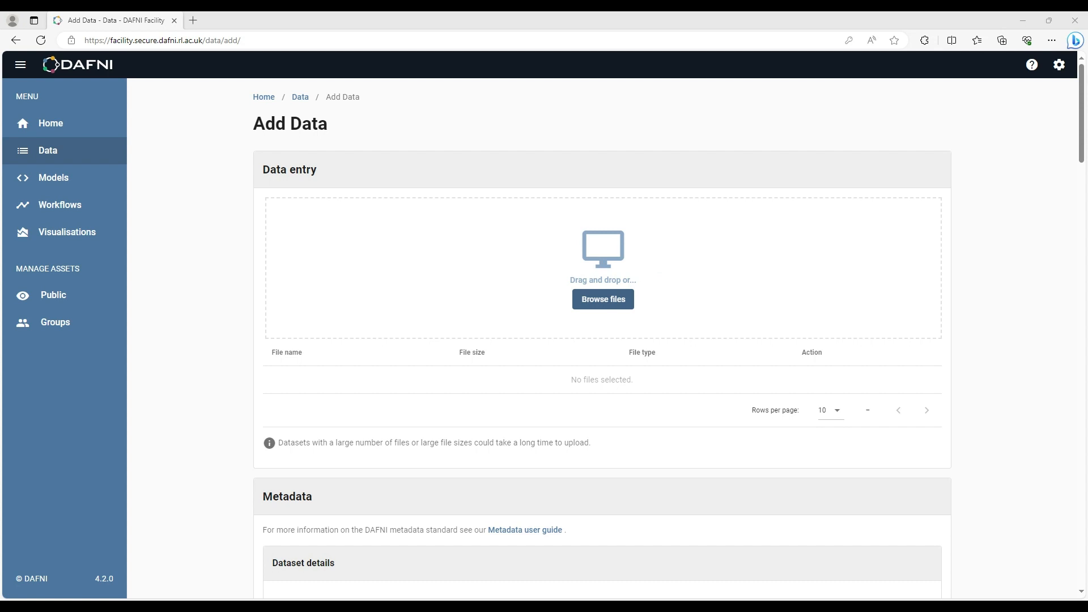
left_click(540, 377)
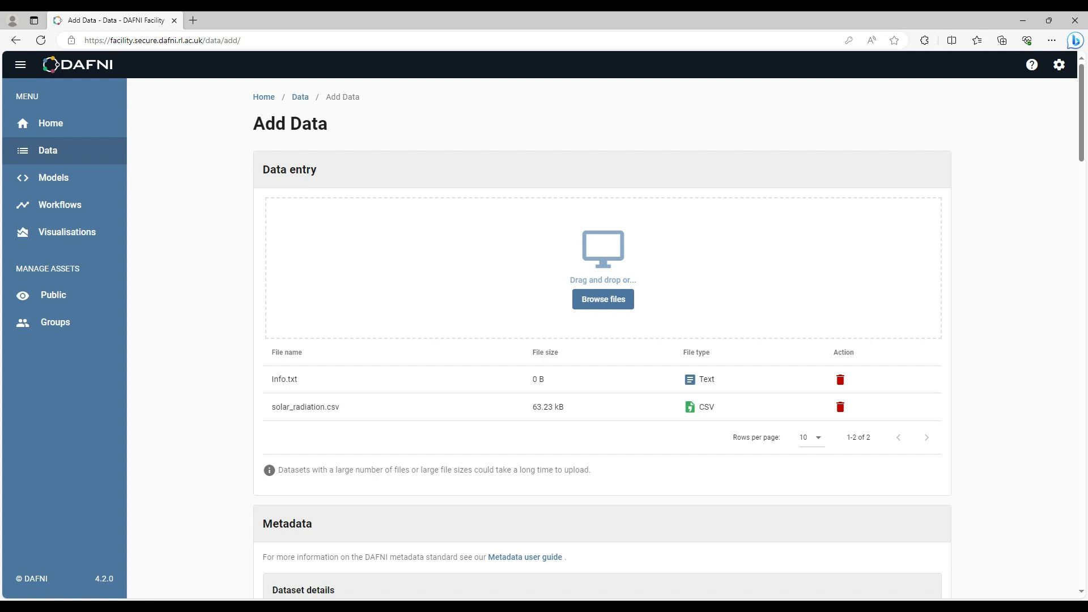
- Title the dataset "Solar Data - Cranfield" and enter the description "Solar data recorded at Cranfield"
scroll(232, 383, "down", 5)
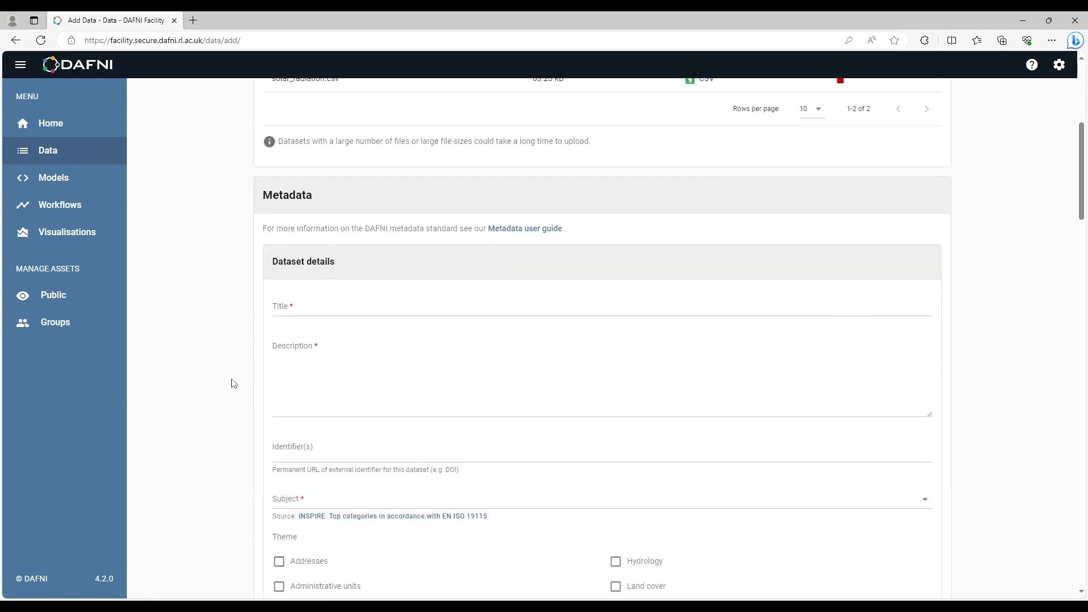
scroll(232, 384, "down", 1)
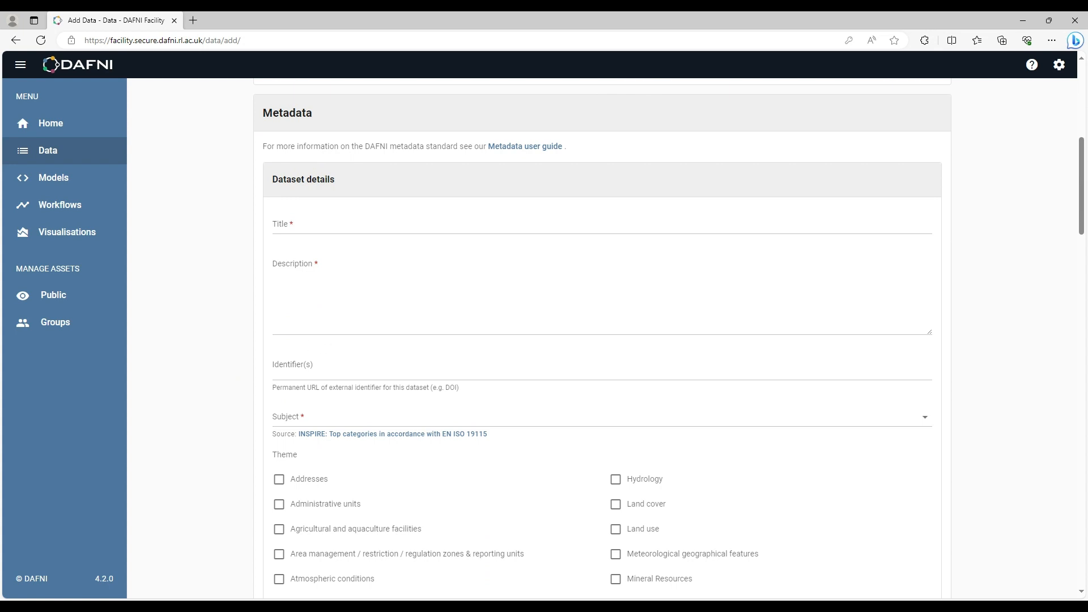
left_click(340, 240)
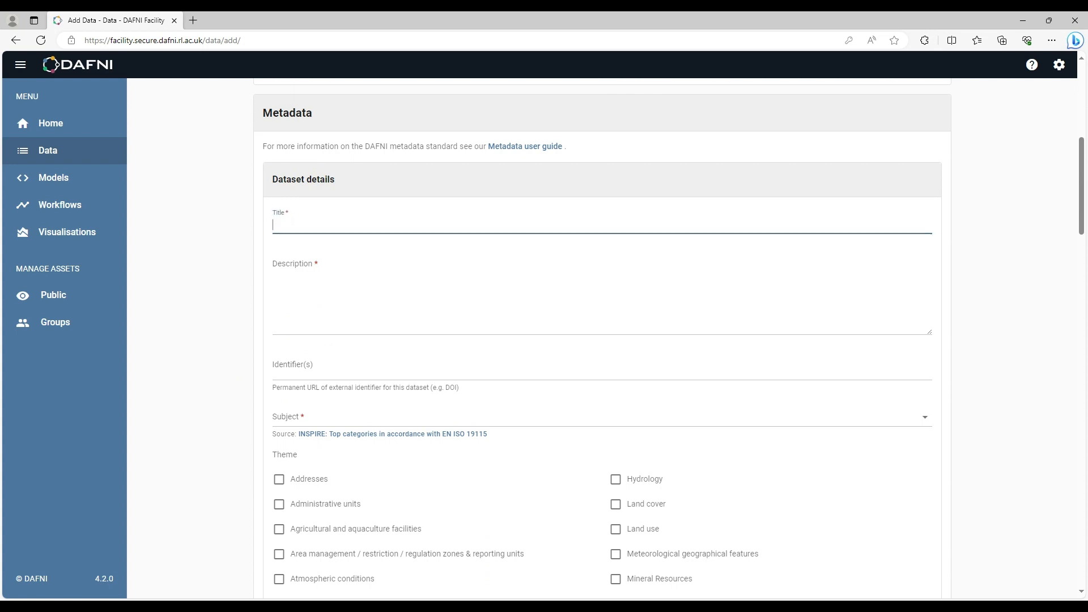
type("Solar ")
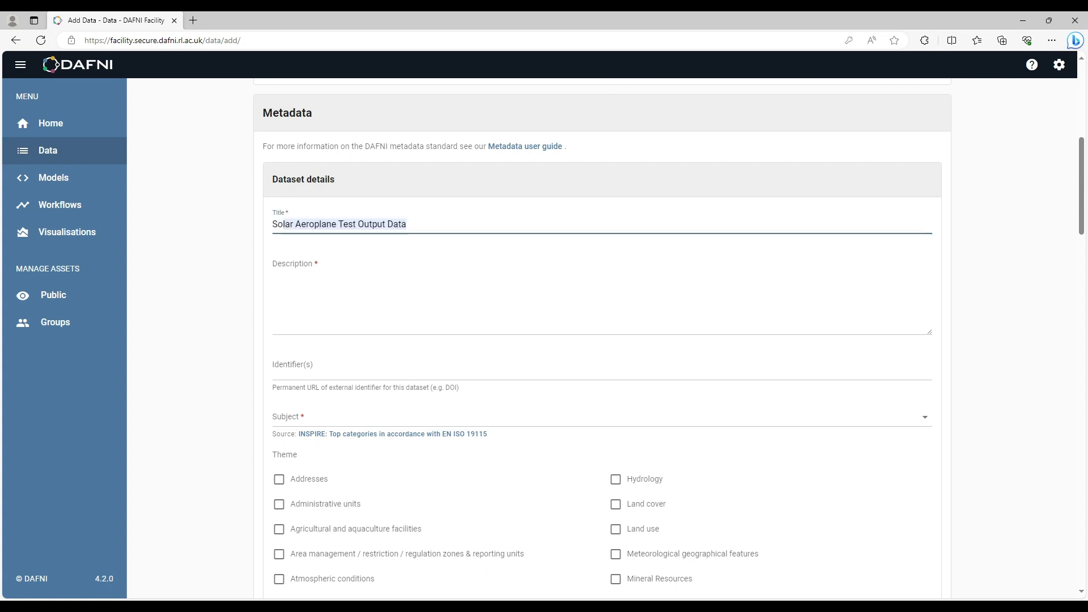
type("Data")
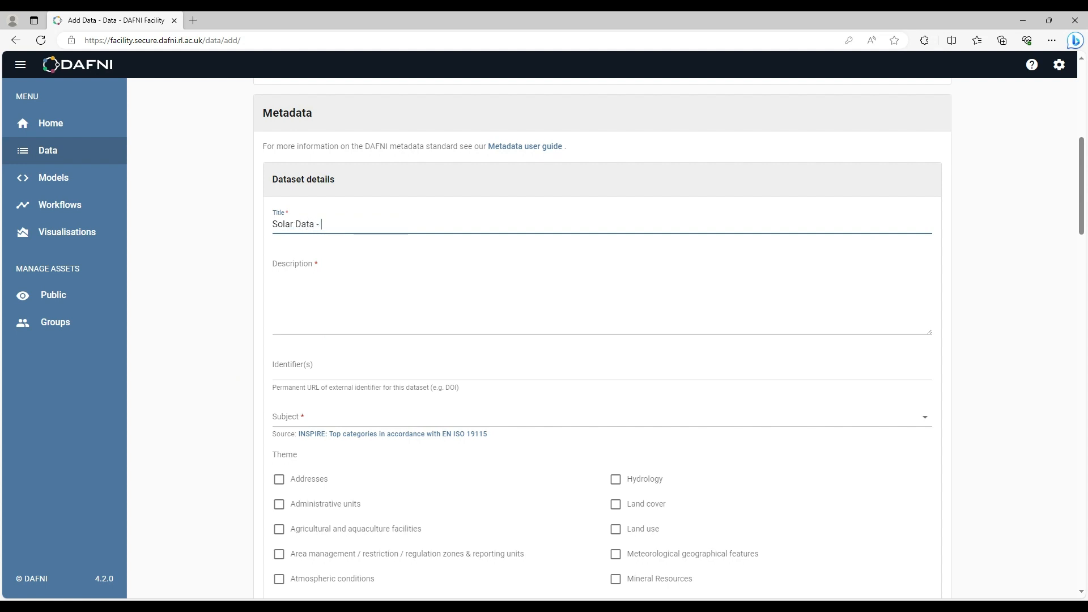
type(" - Cranfield")
key("Tab")
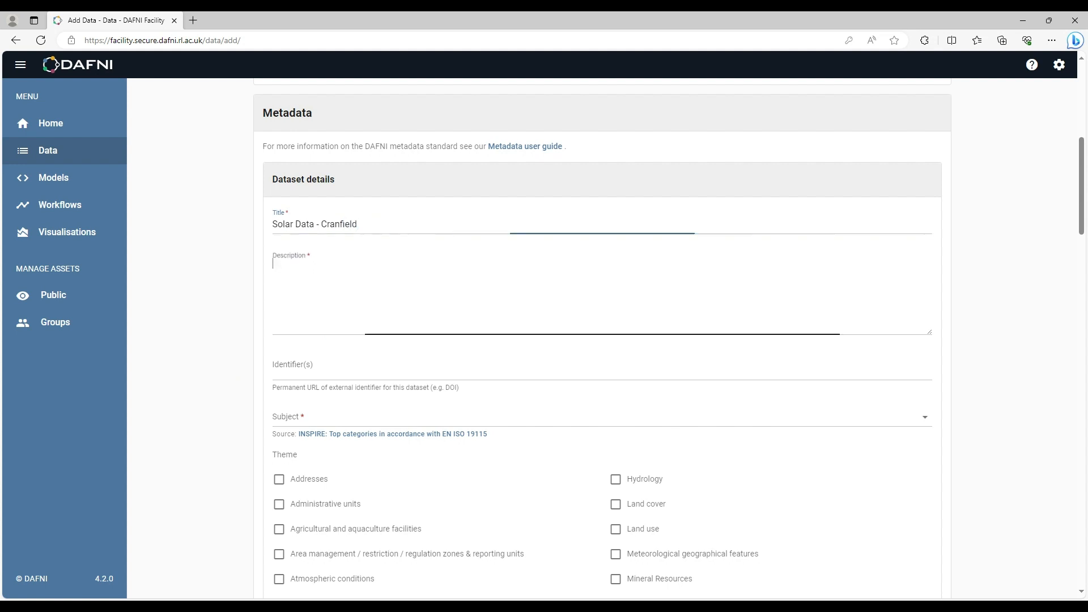
type("Solar")
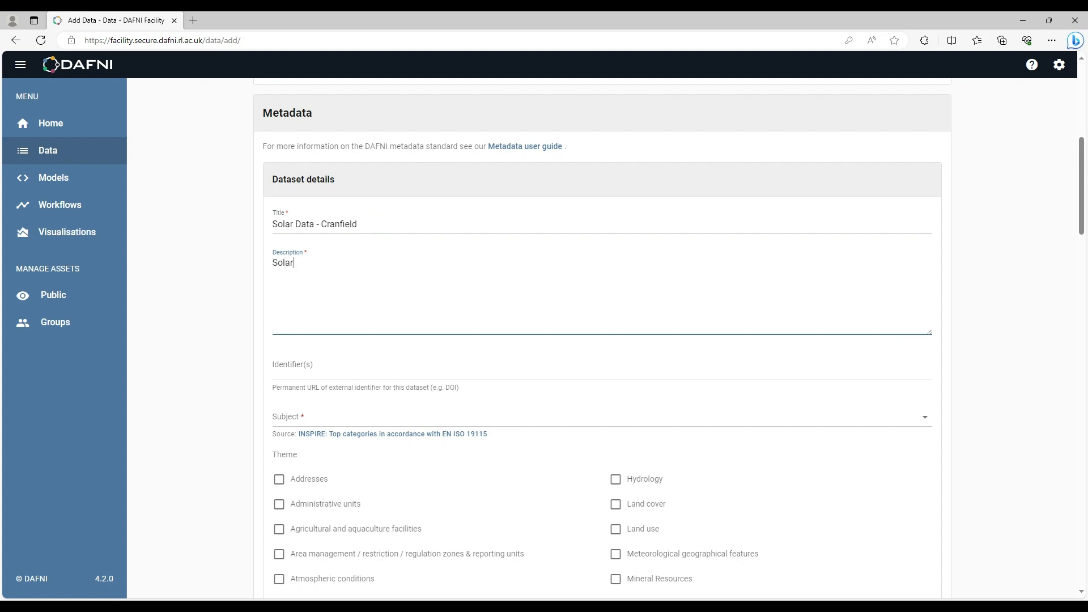
type(" data recorded at Cranfield")
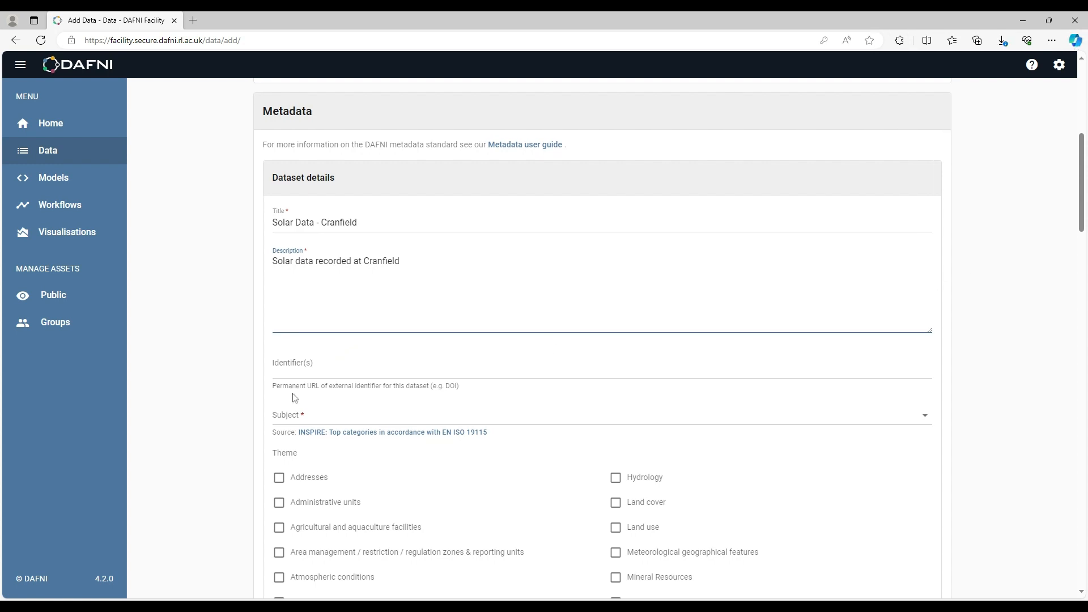
- Set the dataset's subject to Climatology / Meteorology / Atmosphere
left_click(315, 416)
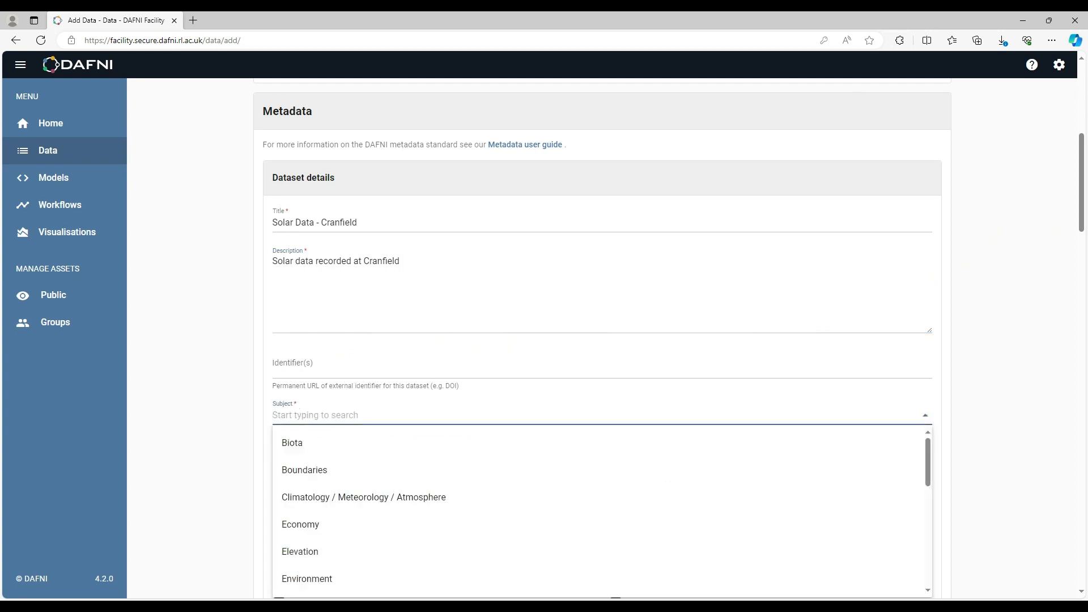
left_click(347, 496)
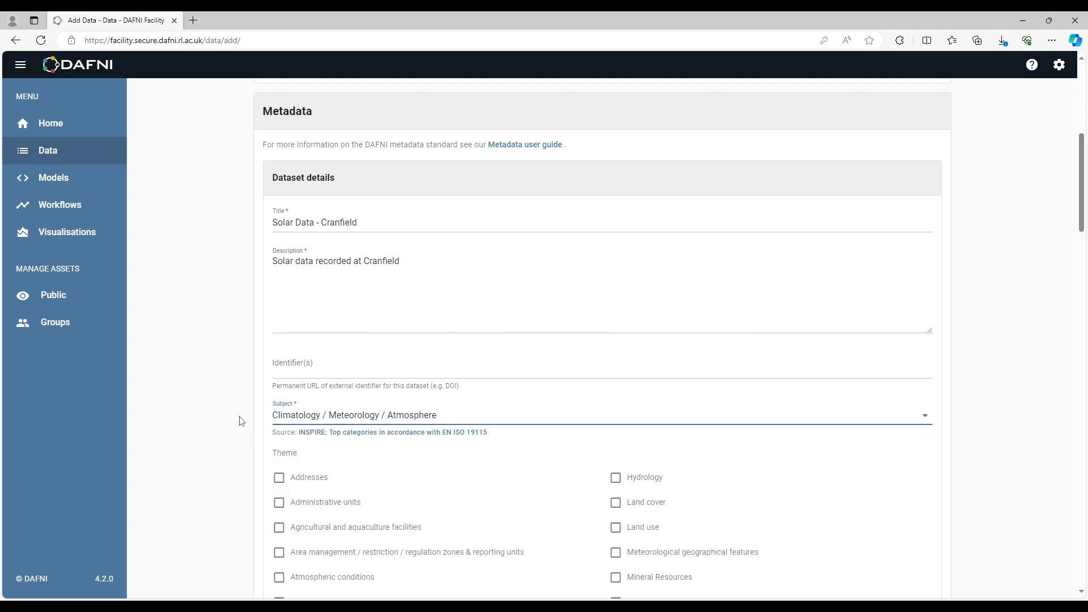
scroll(236, 417, "down", 3)
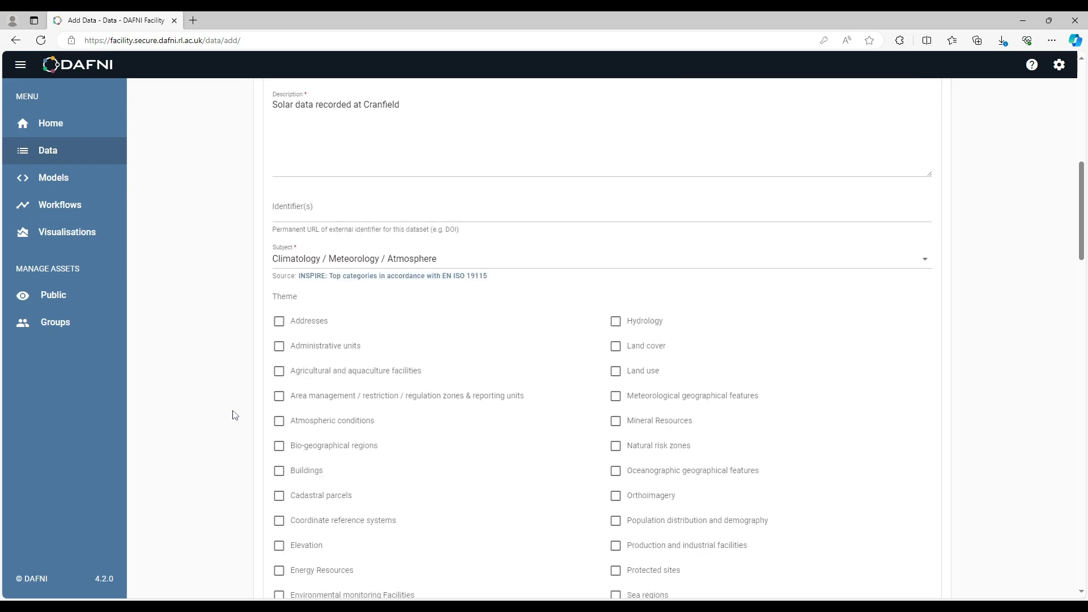
- Mark Energy Resources as the dataset's theme and set its language to English
scroll(234, 415, "down", 3)
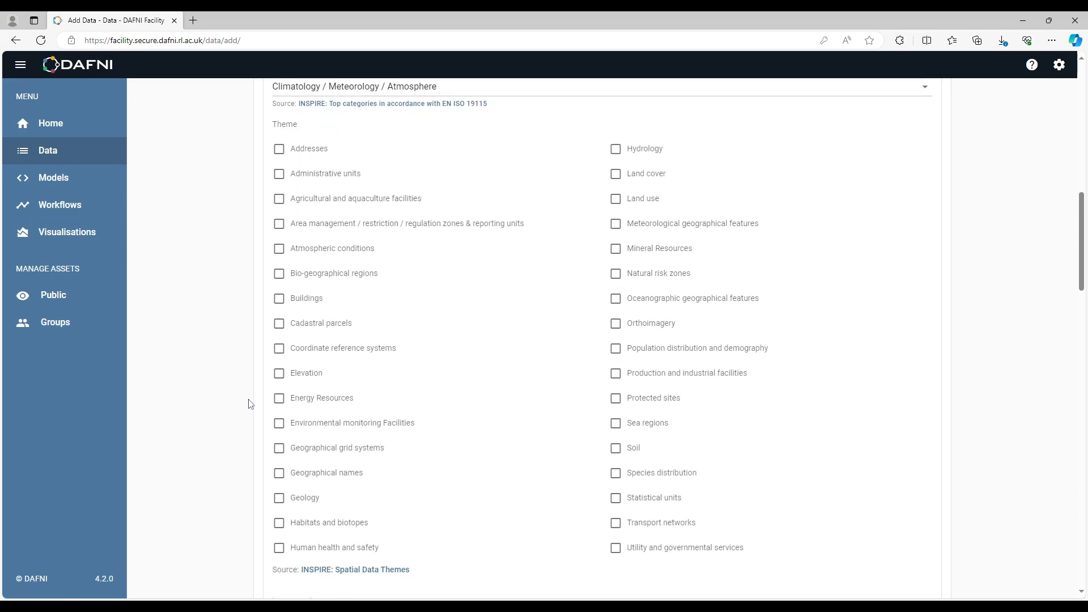
left_click(279, 399)
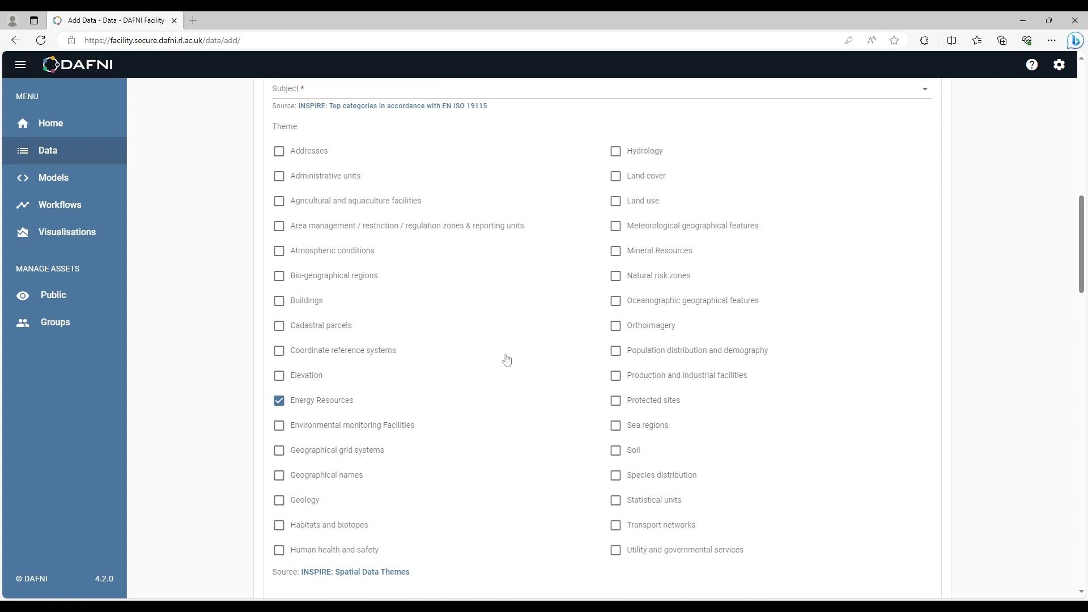
scroll(497, 357, "down", 2)
scroll(497, 358, "down", 2)
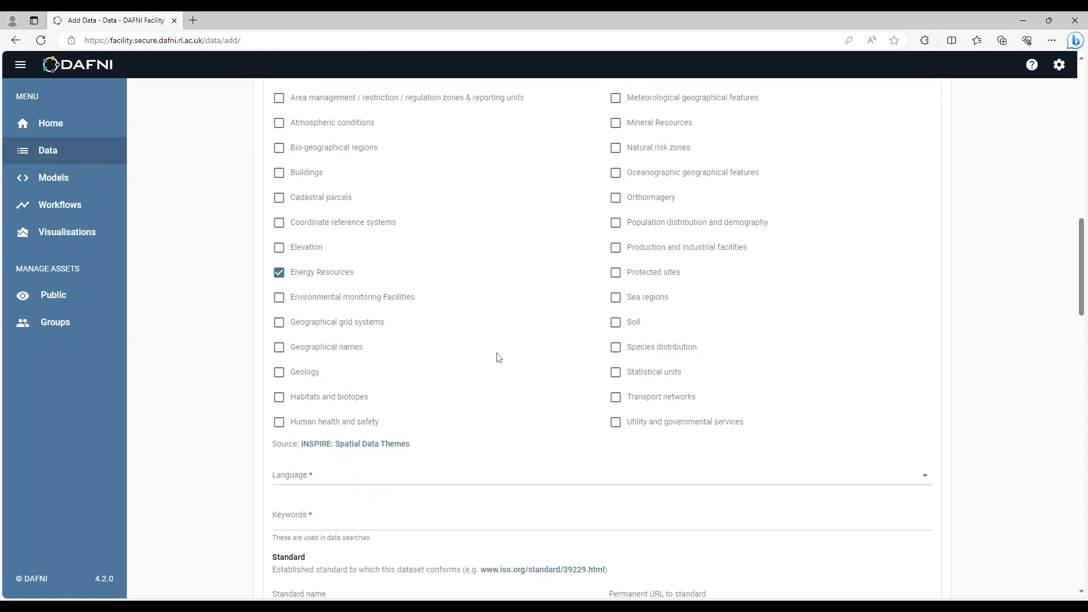
scroll(497, 357, "down", 2)
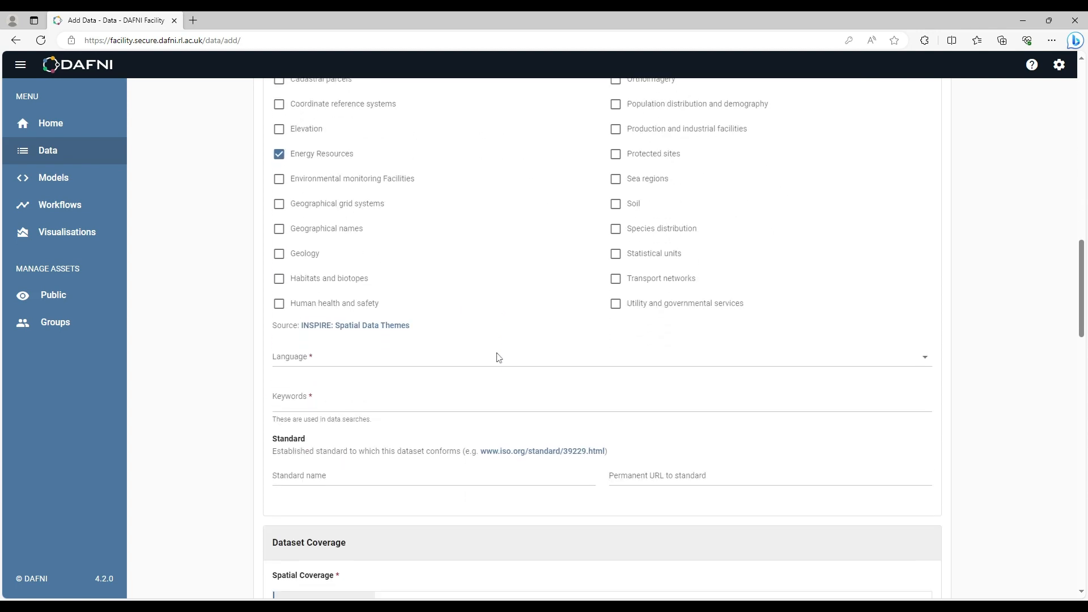
scroll(497, 357, "down", 3)
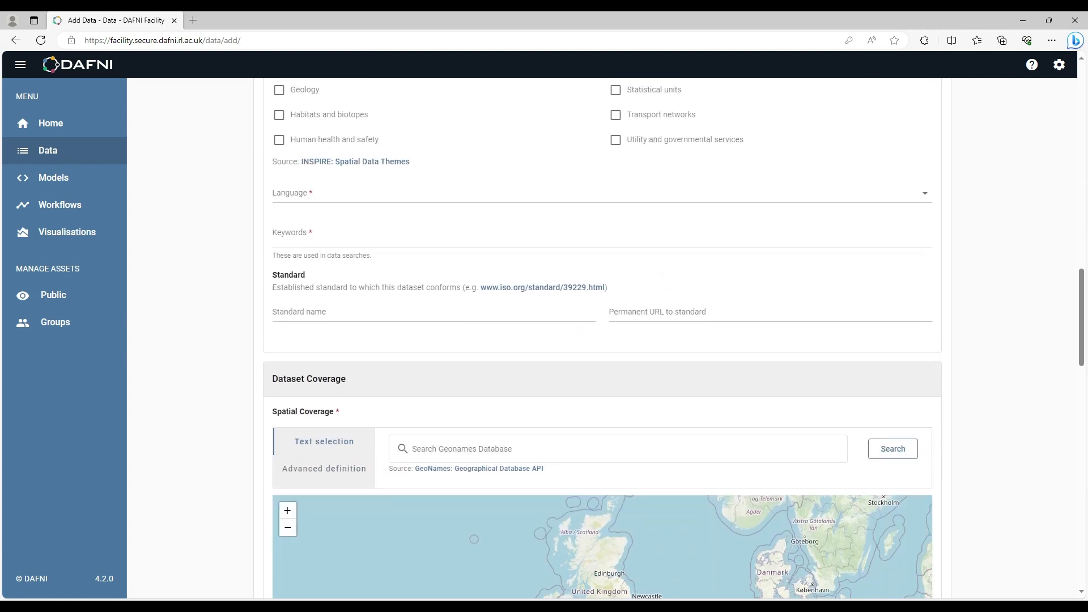
left_click(454, 192)
left_click(303, 218)
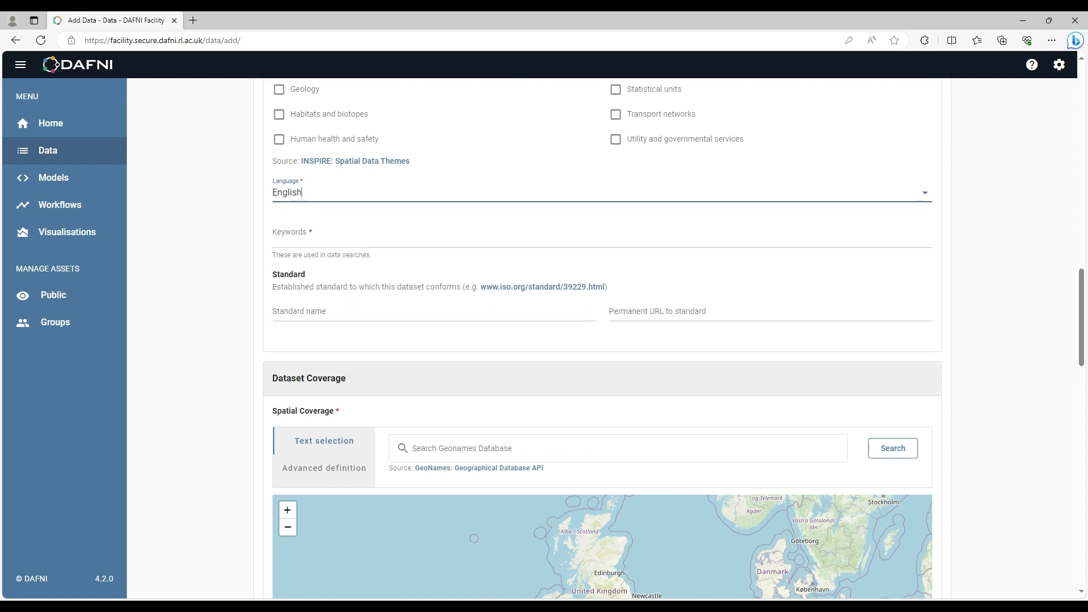
- Add the keywords Solar and Energy to the dataset
left_click(306, 233)
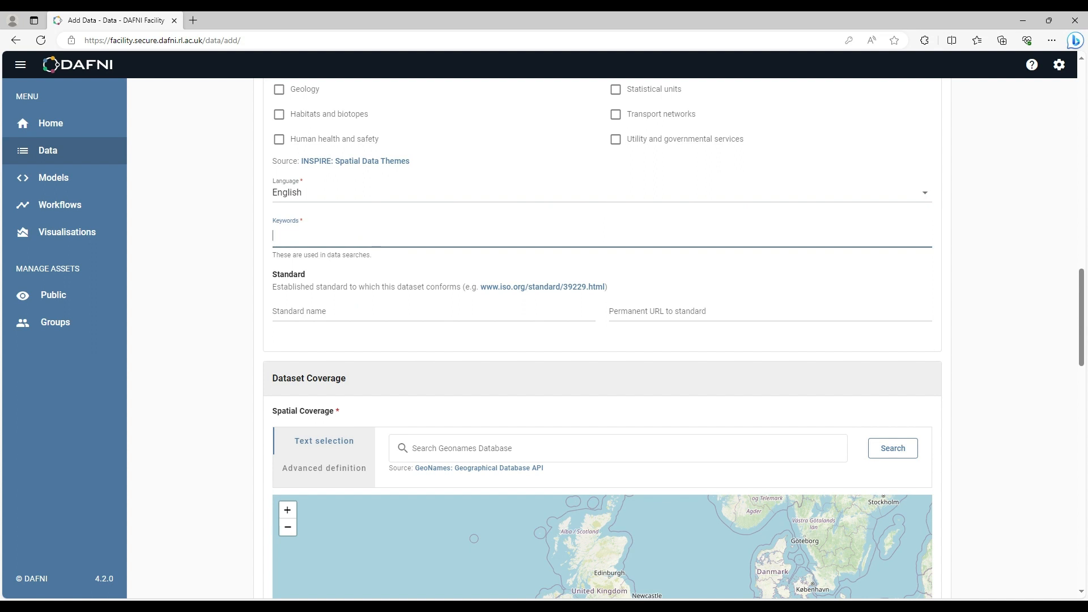
type("Solar")
key("Return")
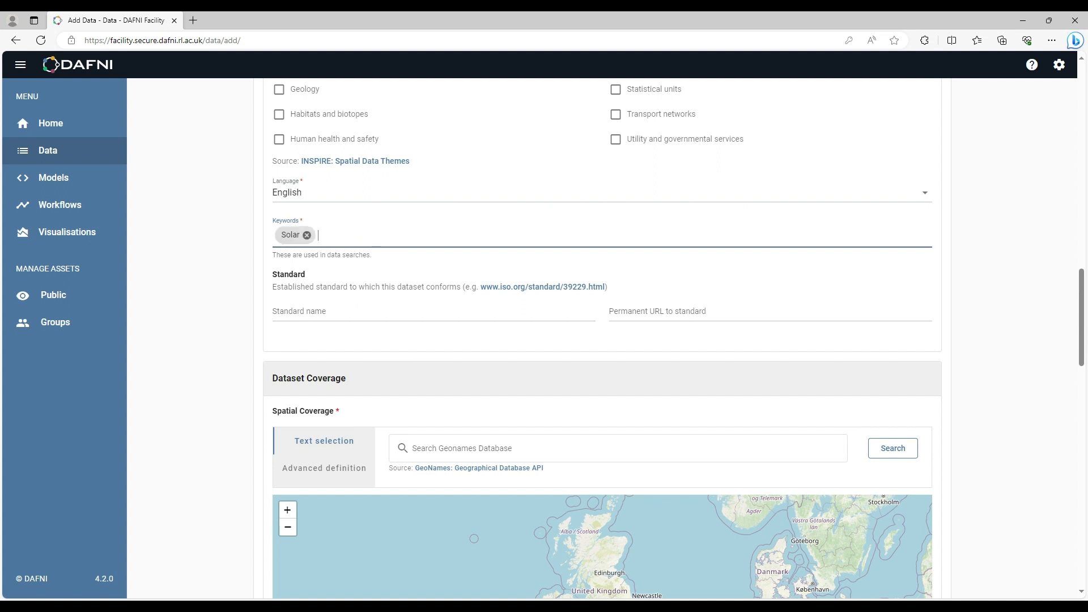
type("Energy")
key("Return")
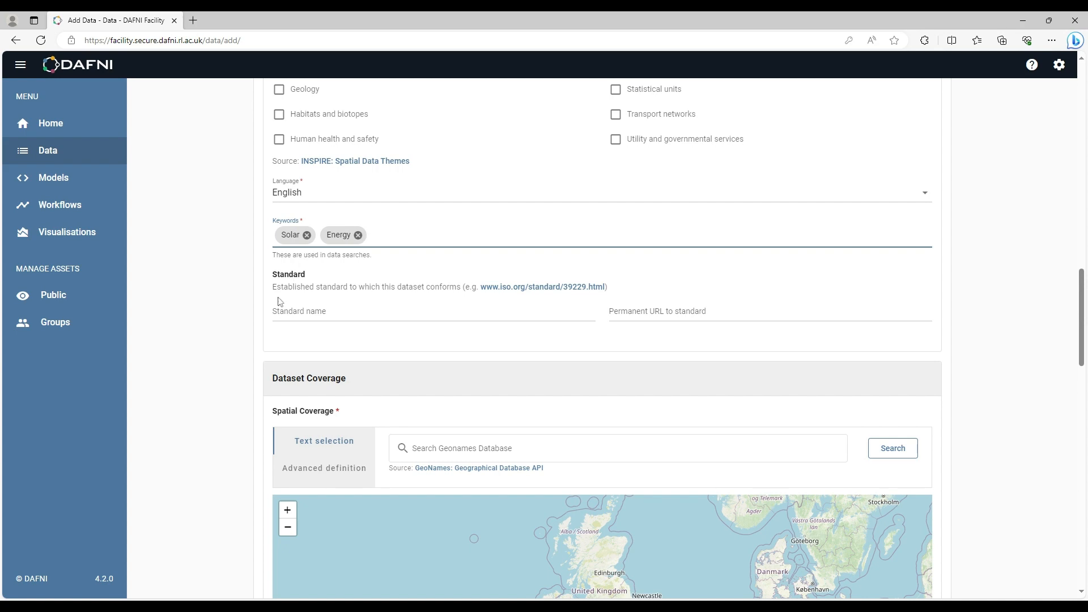
- Search the Geonames database for Cranfield and set the spatial coverage to Cranfield Airport, United Kingdom
scroll(600, 340, "down", 2)
scroll(306, 324, "down", 2)
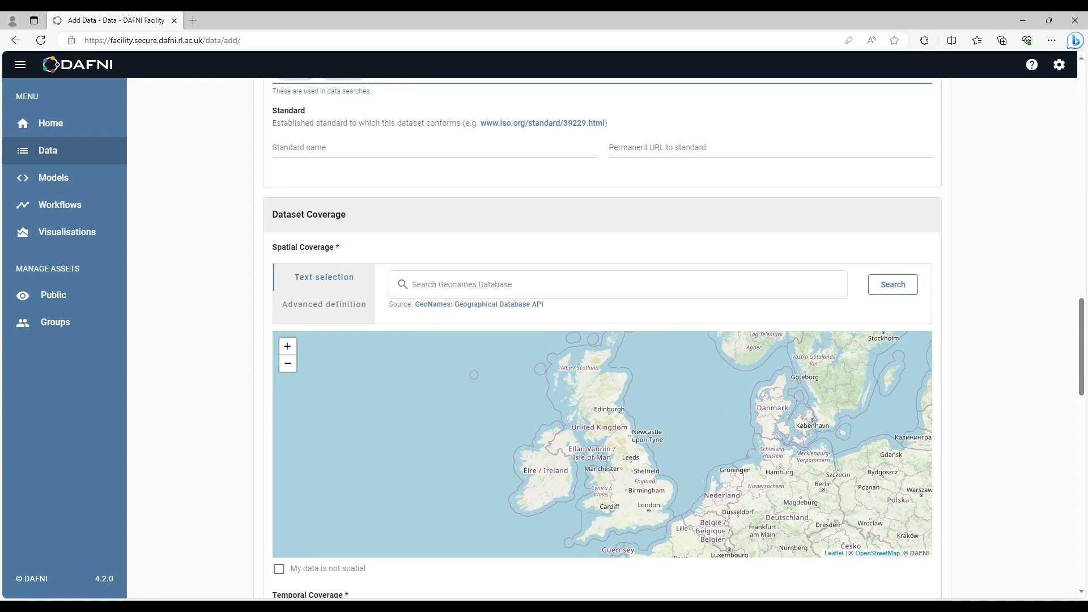
scroll(240, 331, "down", 2)
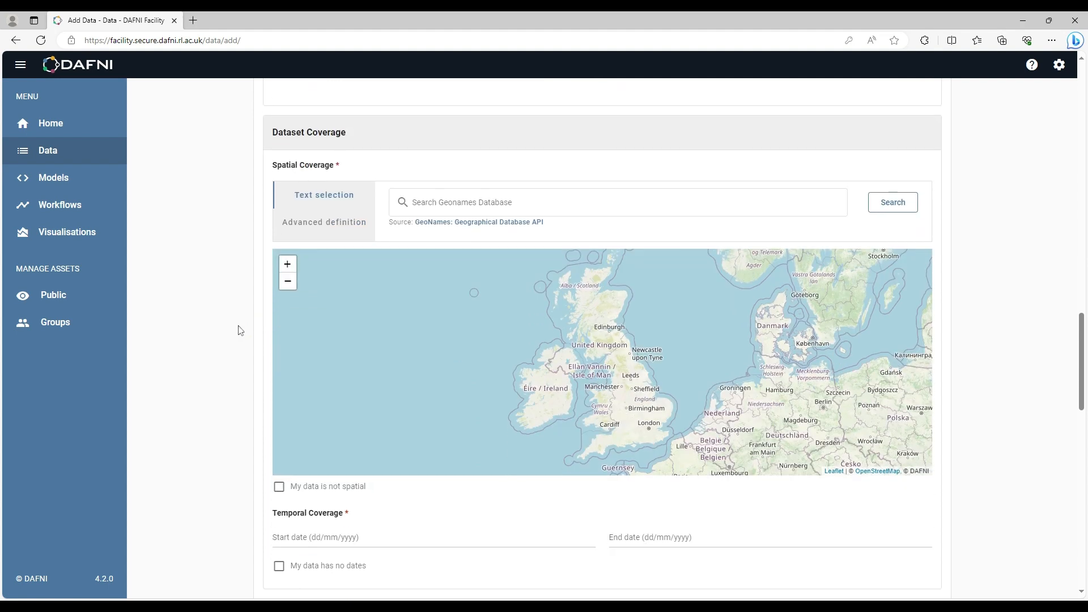
scroll(240, 331, "up", 1)
left_click(440, 209)
type("Cranfield")
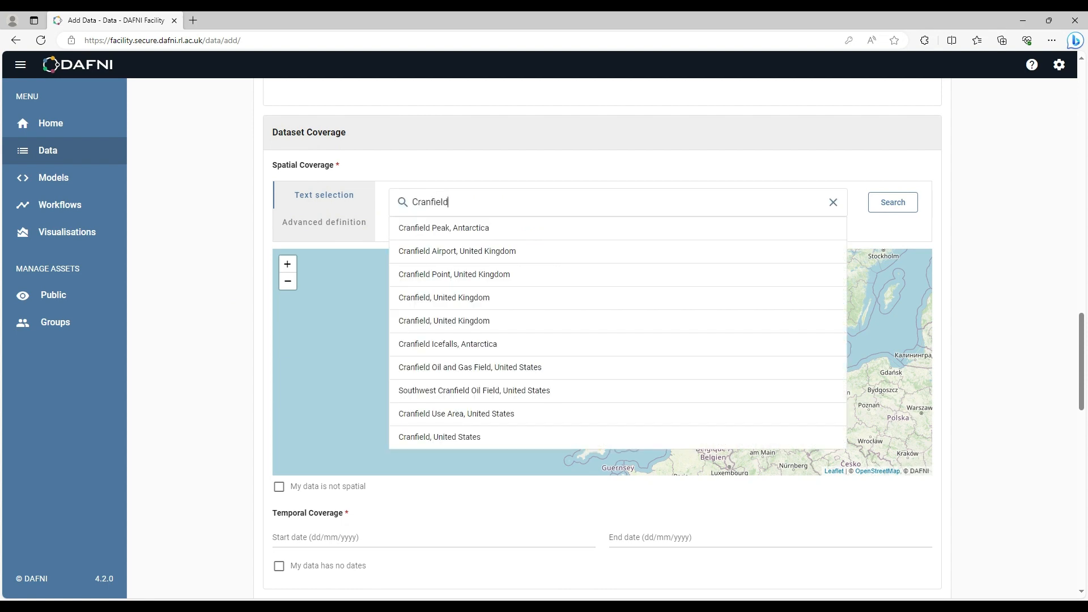
left_click(461, 256)
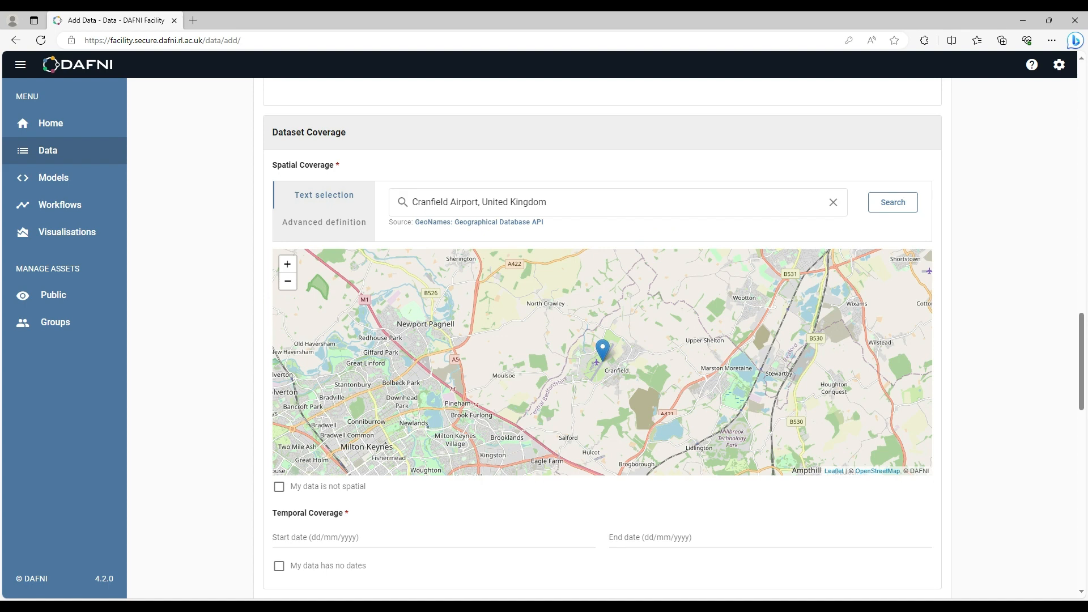
- Set the start date of the temporal coverage to 27/12/2021
scroll(231, 323, "down", 4)
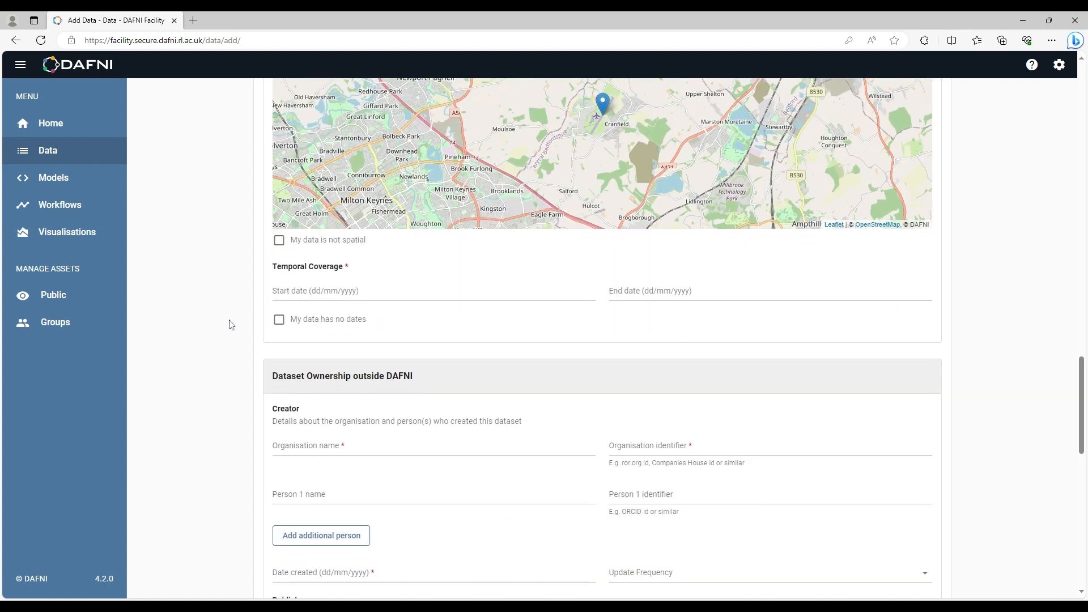
left_click(345, 292)
left_click(345, 291)
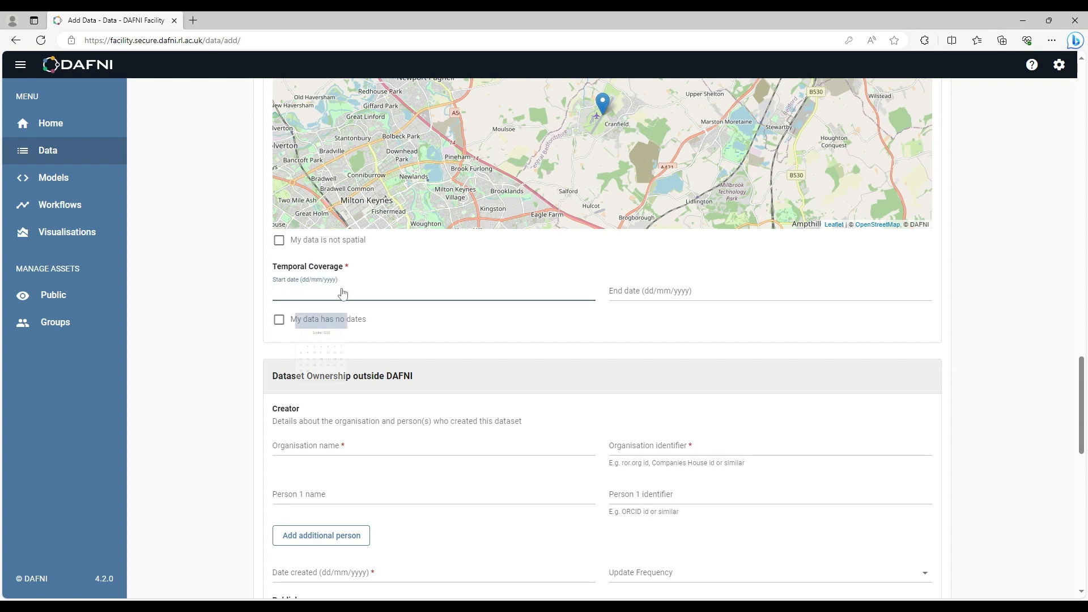
left_click(379, 376)
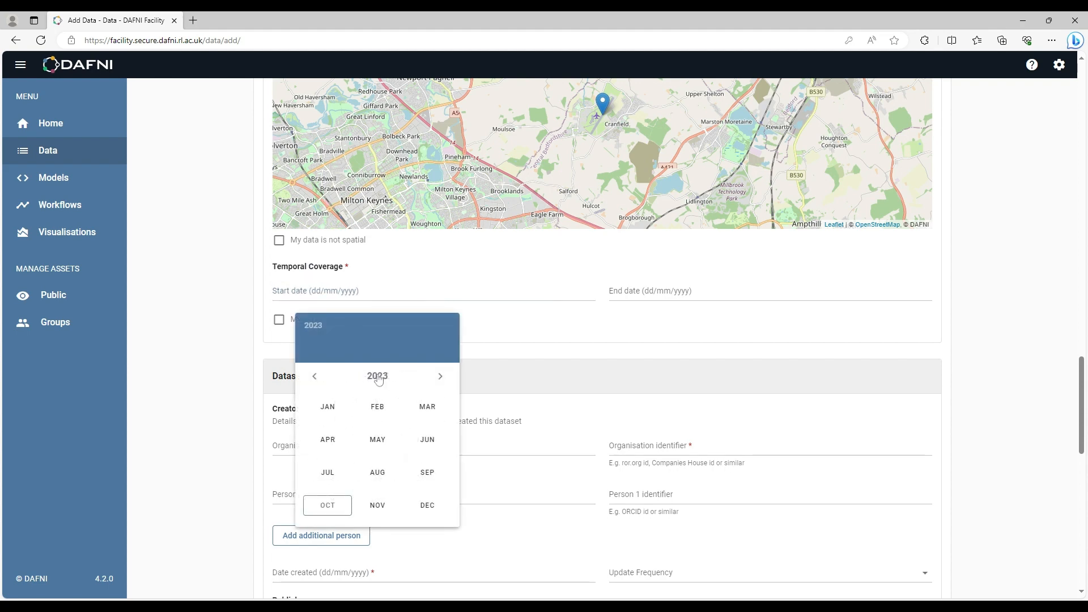
left_click(315, 377)
left_click(315, 377)
left_click(426, 505)
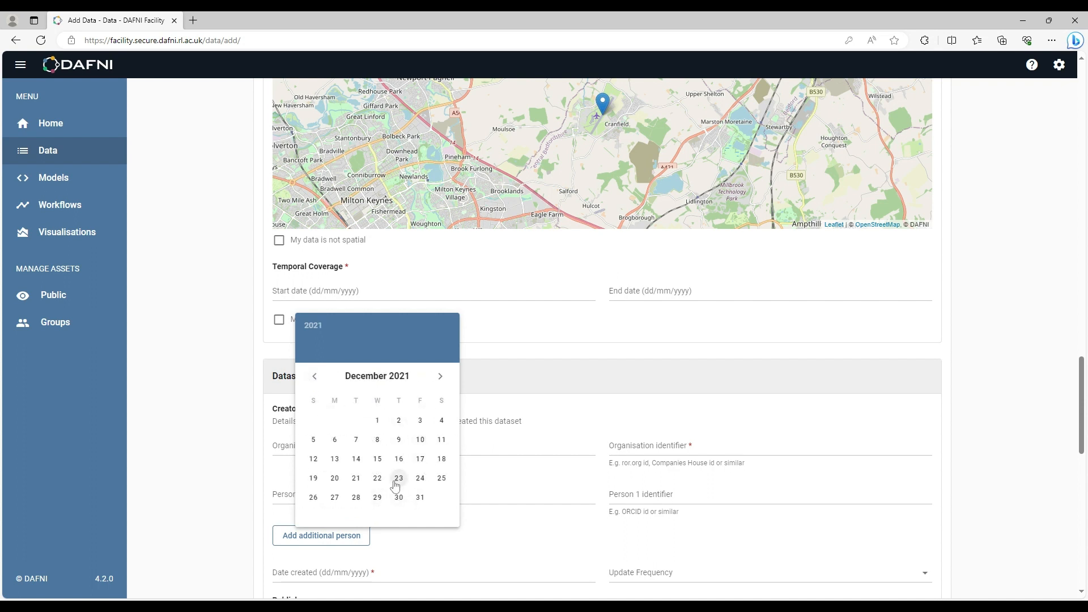
left_click(334, 498)
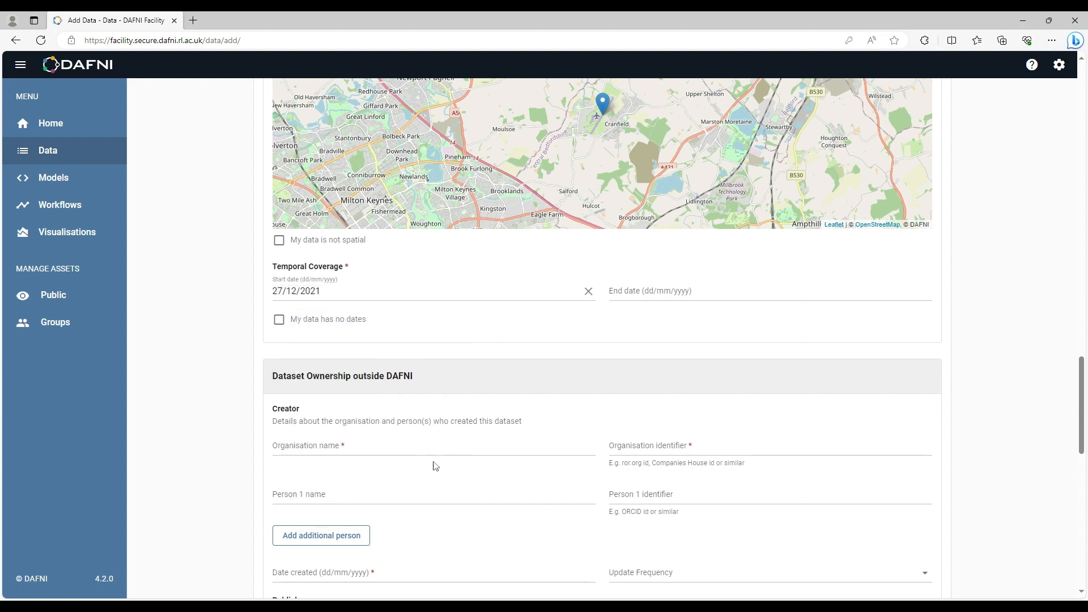
- Set the end date of the temporal coverage to 25/01/2022
left_click(631, 292)
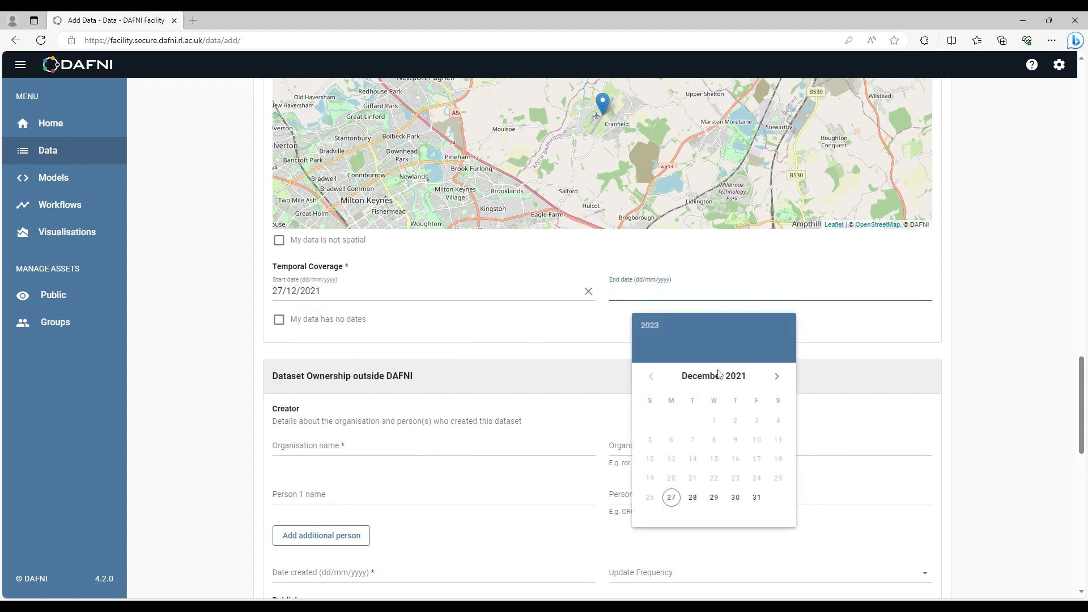
left_click(776, 377)
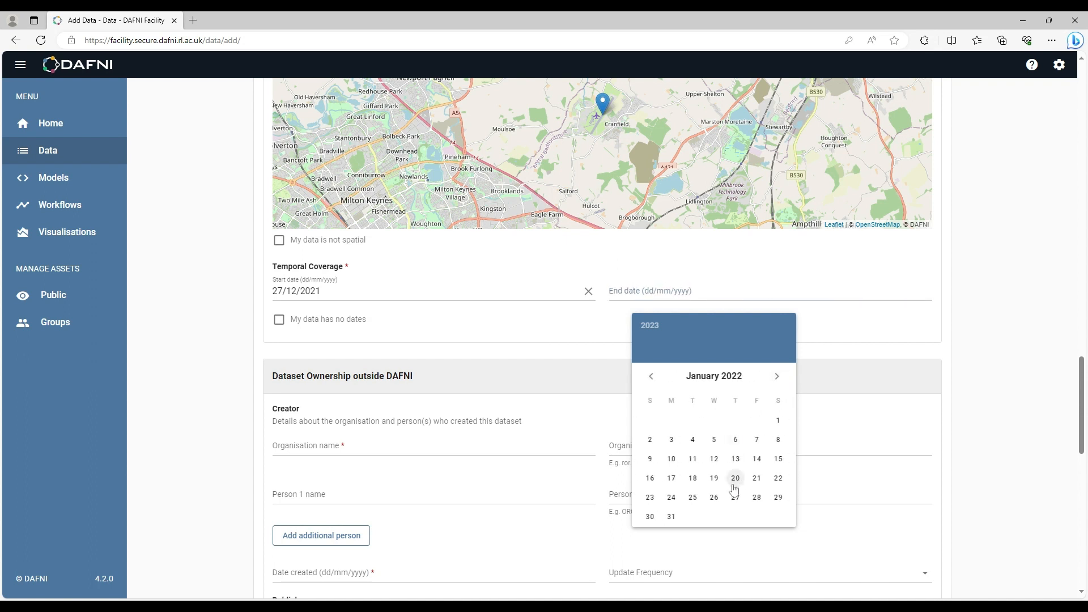
left_click(692, 497)
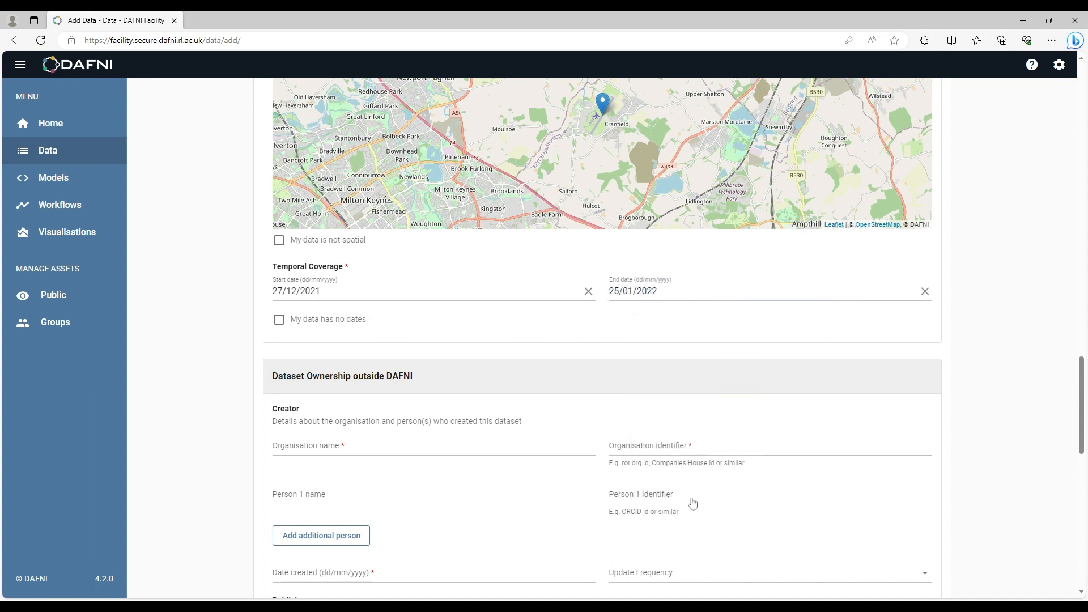
- Fill in UKRI (STFC) as the creator's organisation name under Dataset Ownership outside DAFNI
scroll(422, 358, "down", 3)
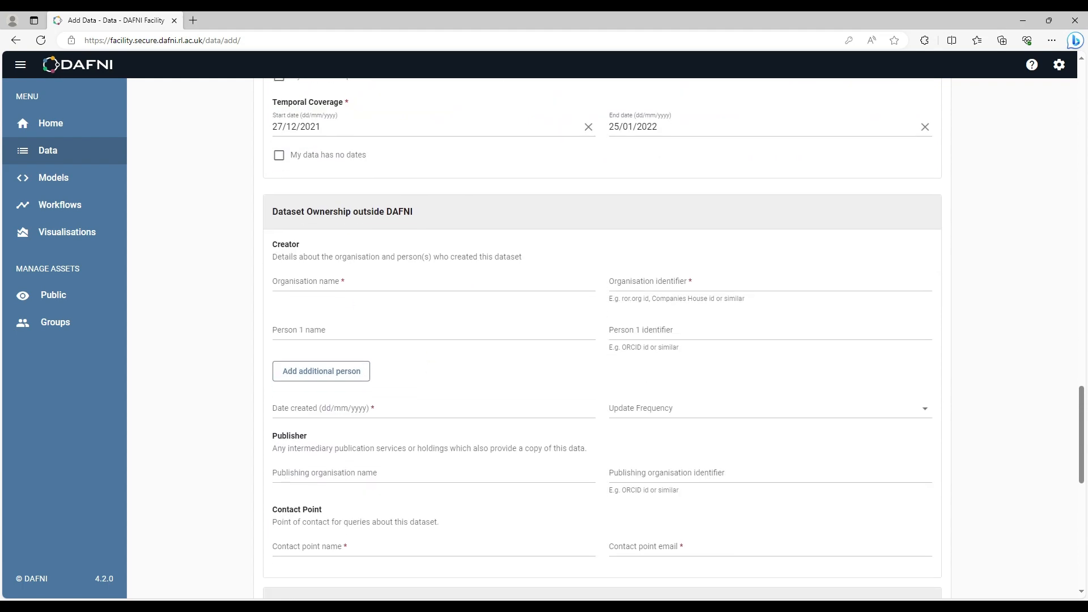
left_click(421, 282)
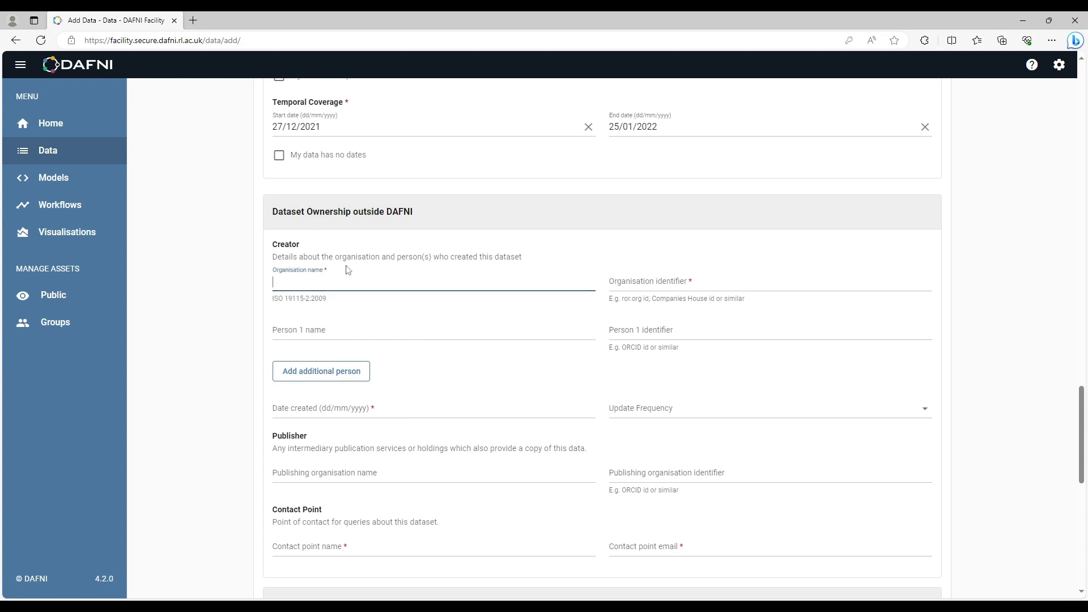
left_click(422, 306)
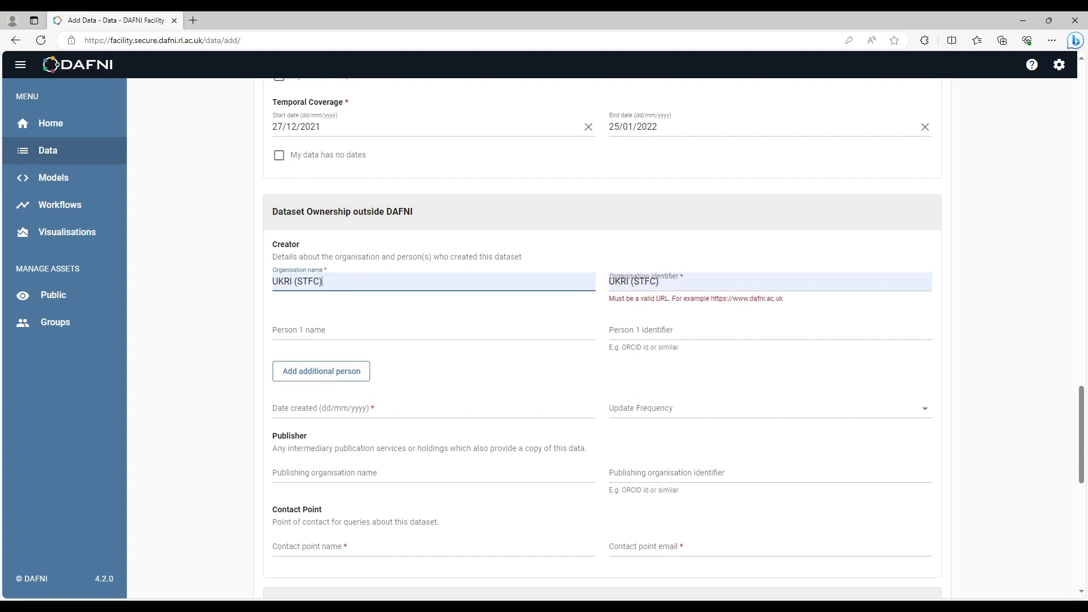
left_click_drag(670, 282, 607, 272)
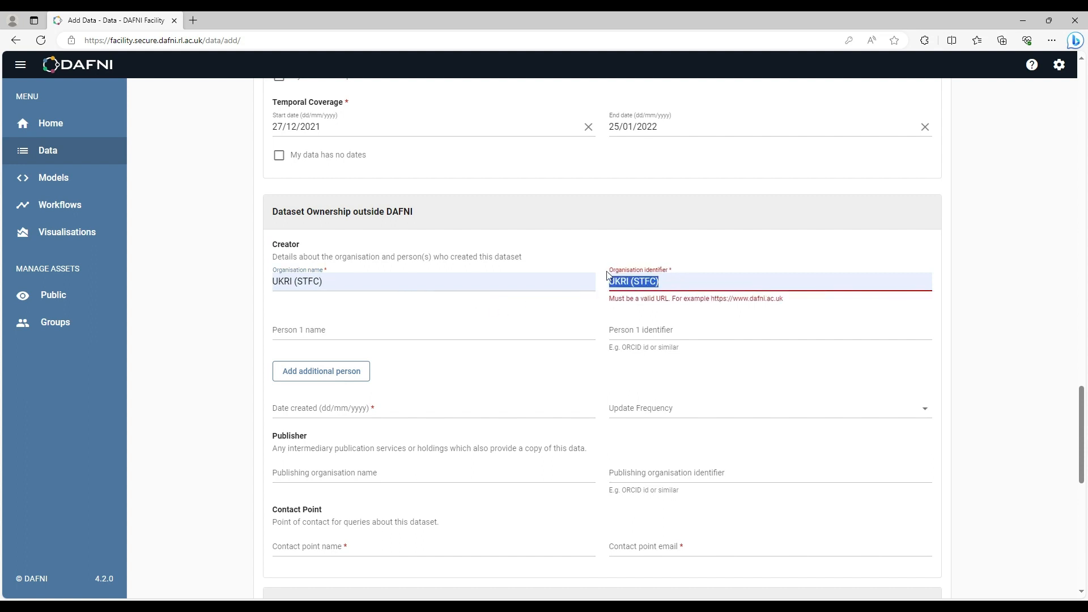
key("BackSpace")
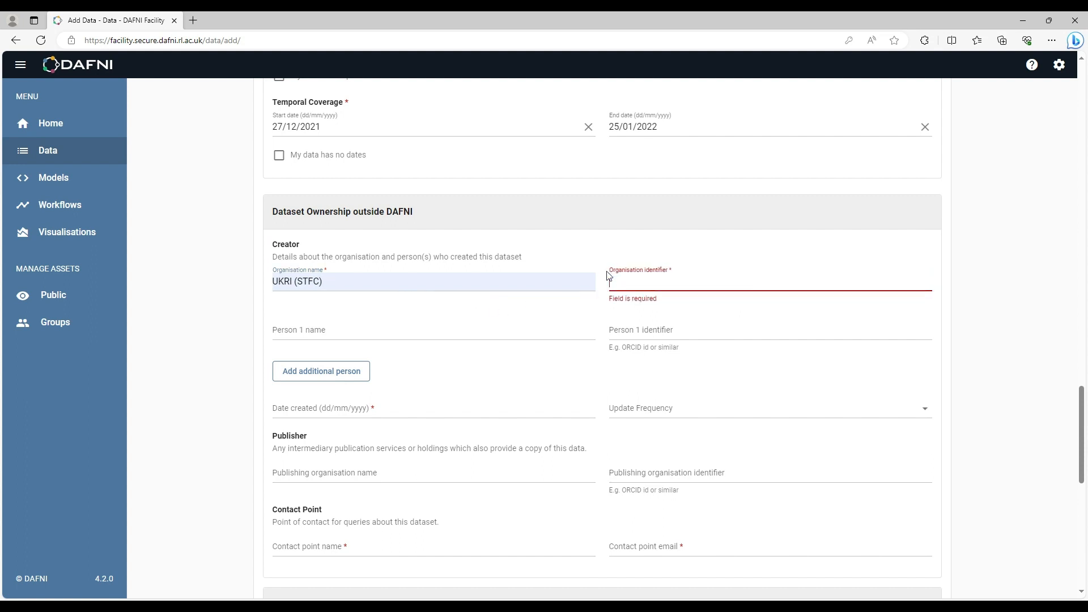
type("https")
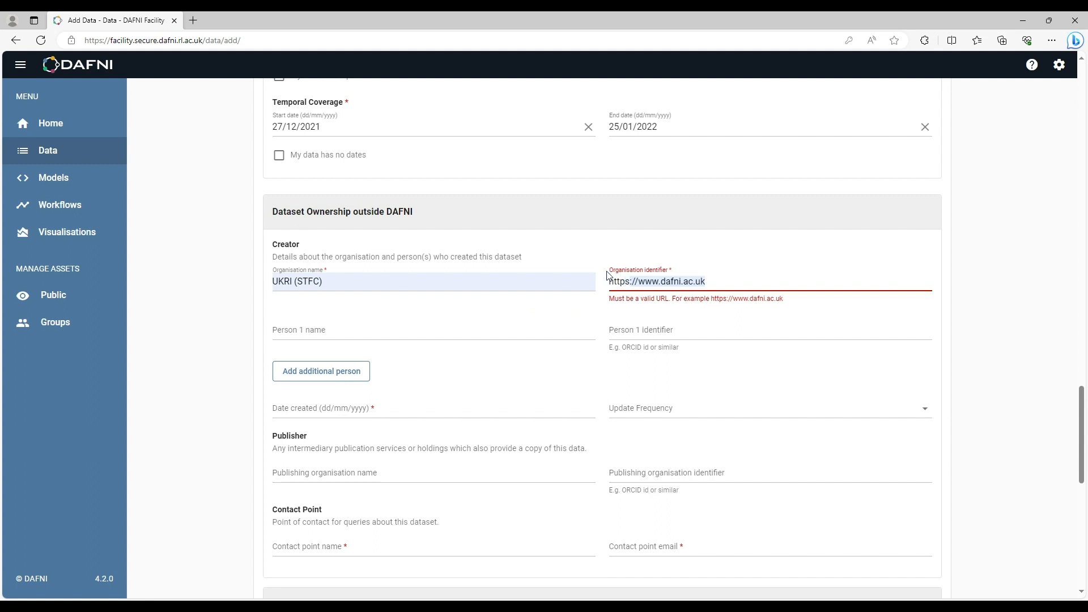
left_click(984, 311)
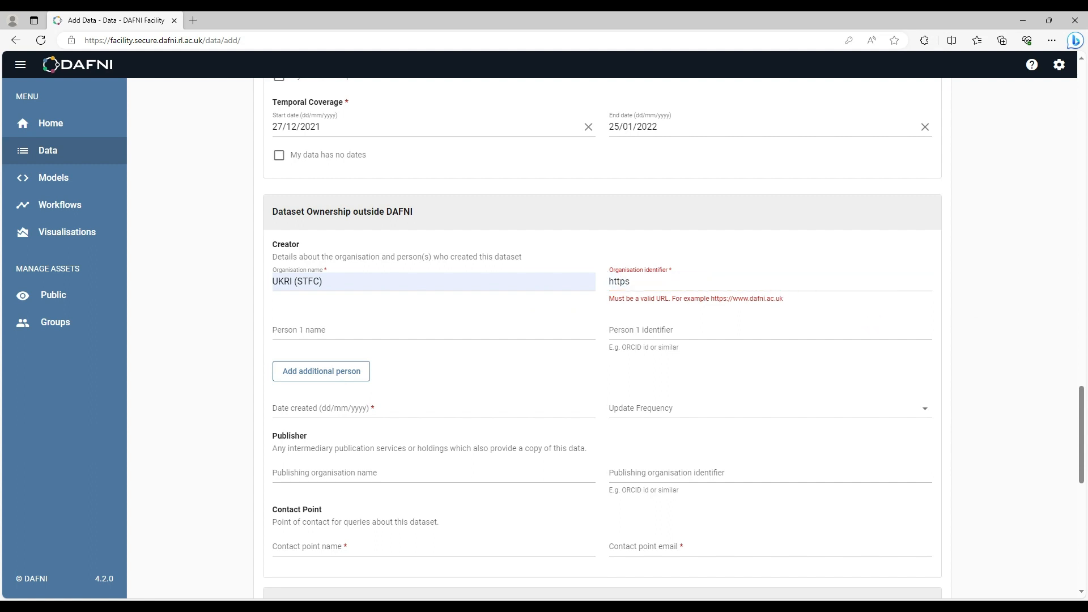
left_click(669, 282)
key("Right")
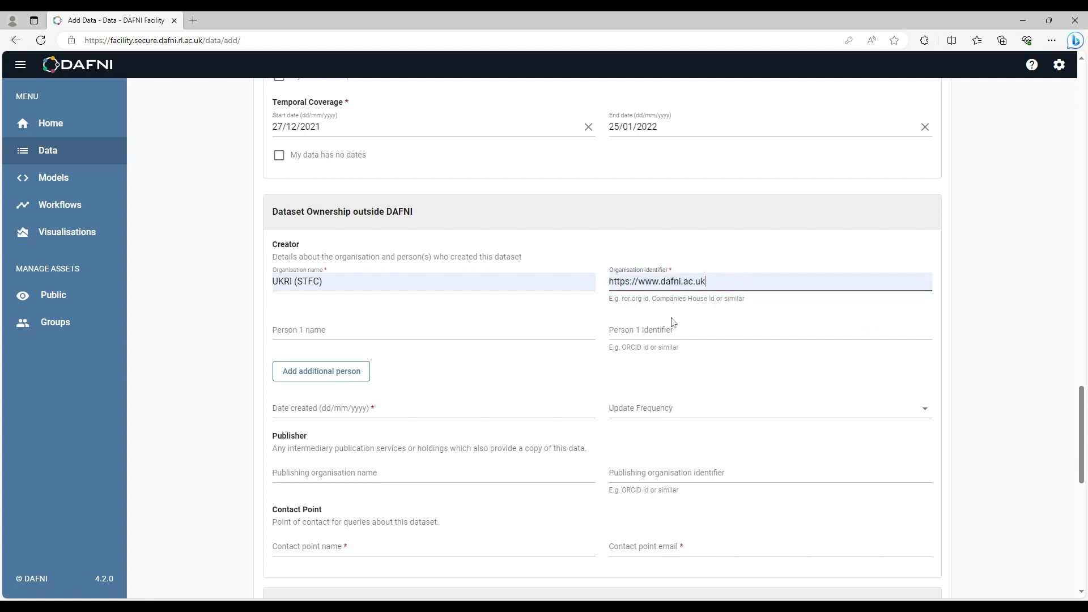
left_click(235, 323)
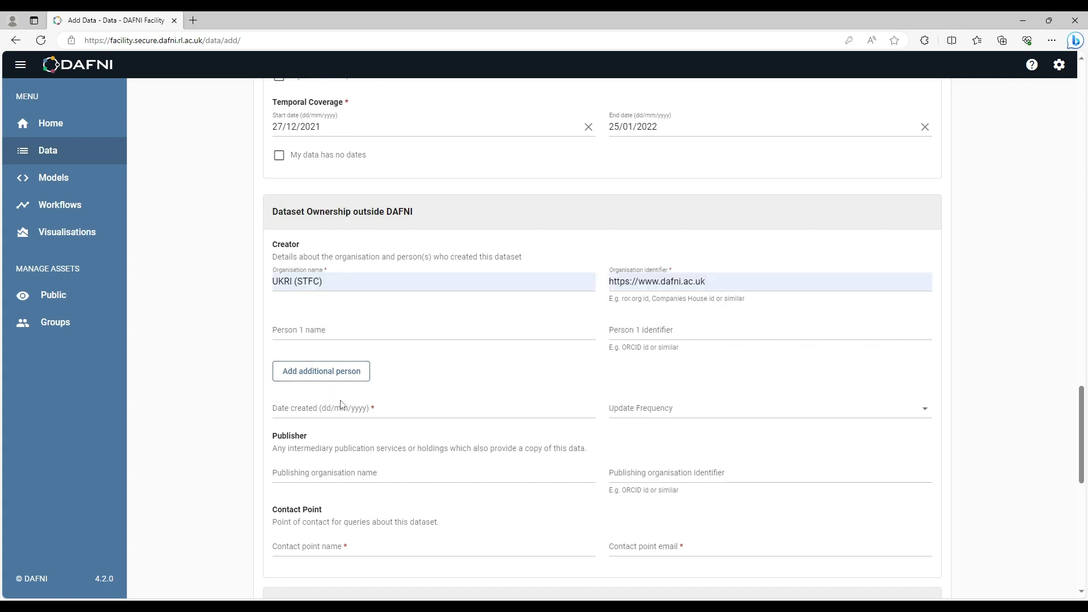
- Set the dataset's creation date to 19/10/2023
left_click(345, 408)
left_click(355, 408)
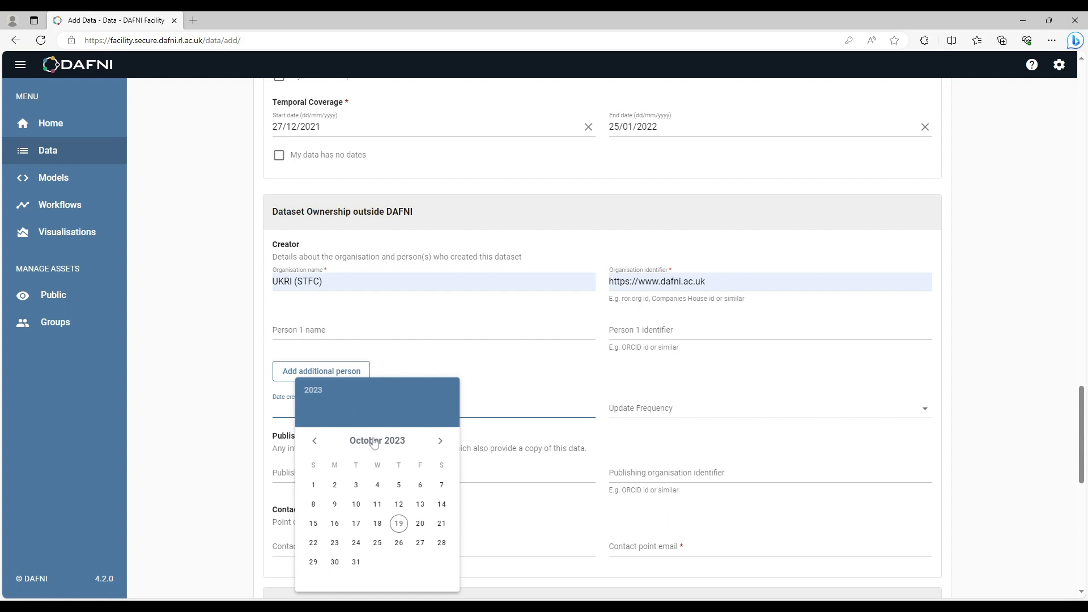
left_click(399, 523)
- Fill in the contact point's name and e-mail using the saved suggestions
scroll(560, 409, "down", 3)
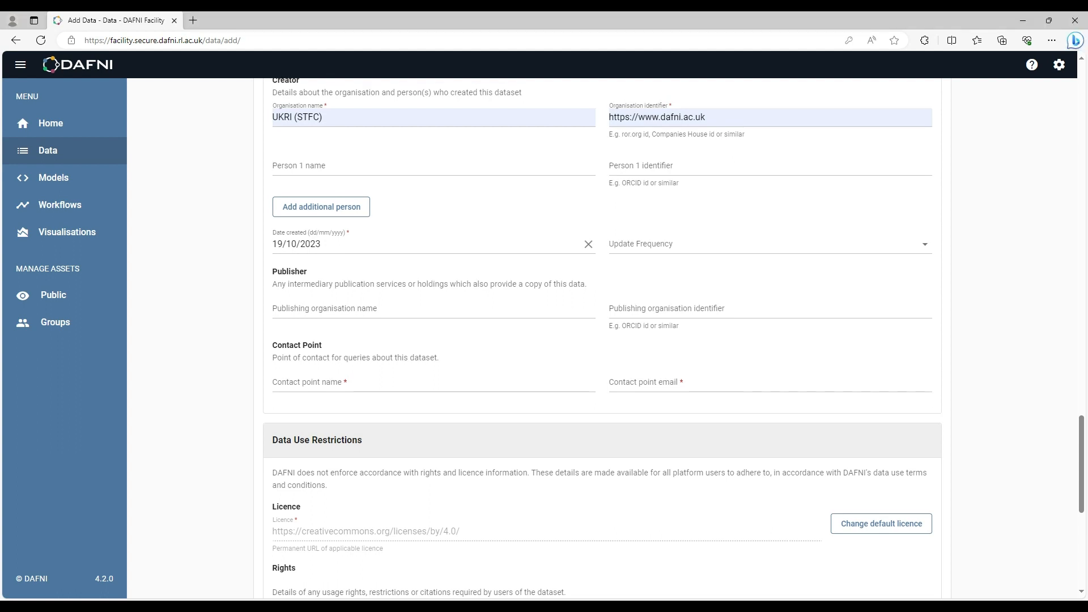
left_click(433, 382)
key("Down")
key("Return")
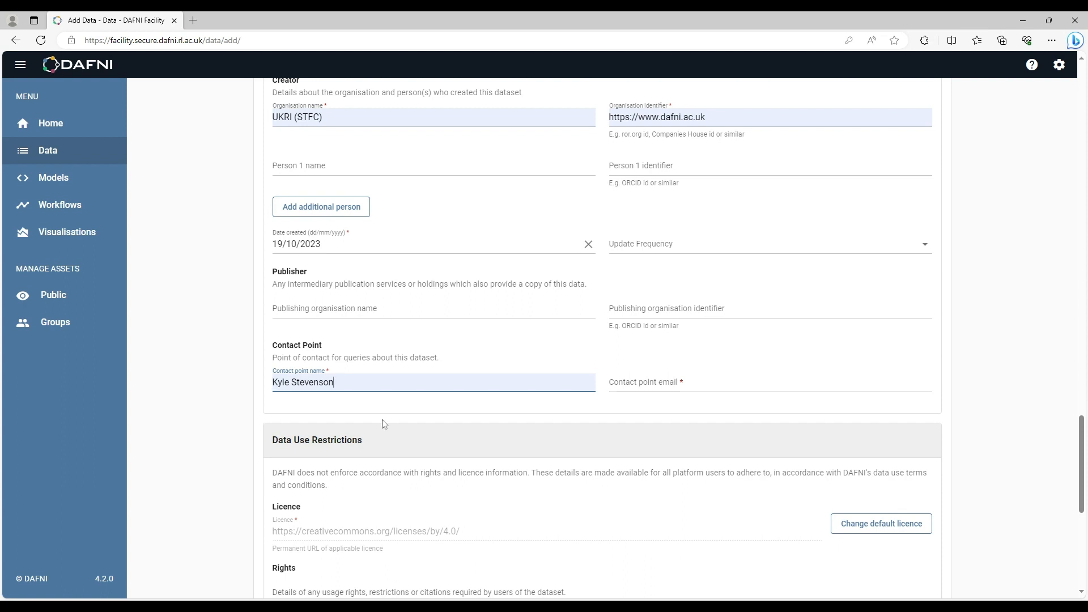
left_click(660, 383)
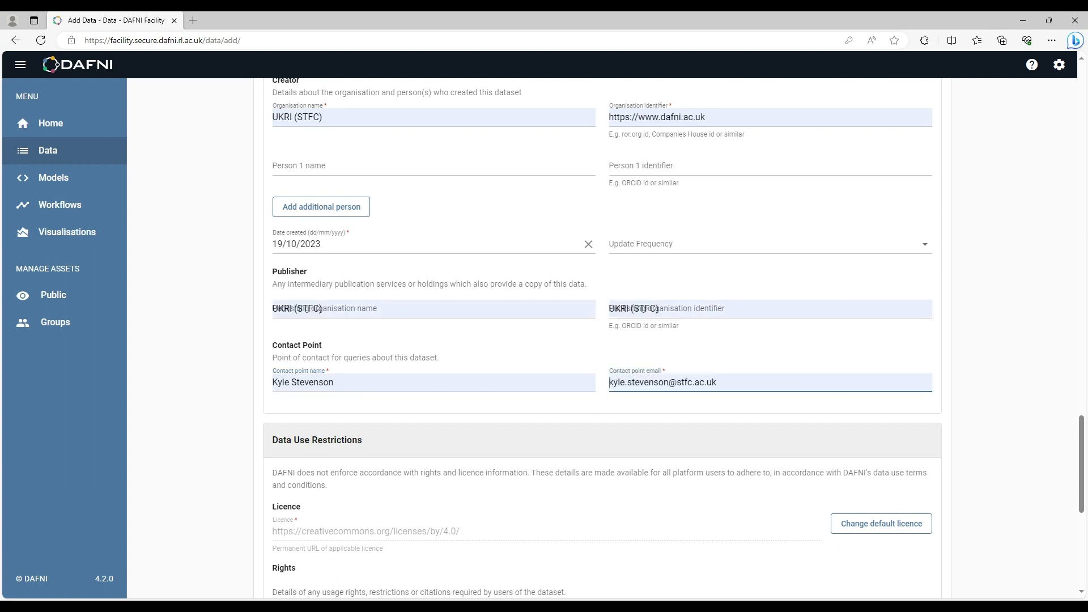
left_click(657, 407)
- Clear the publishing organisation identifier in the Publisher details
left_click_drag(664, 309, 597, 302)
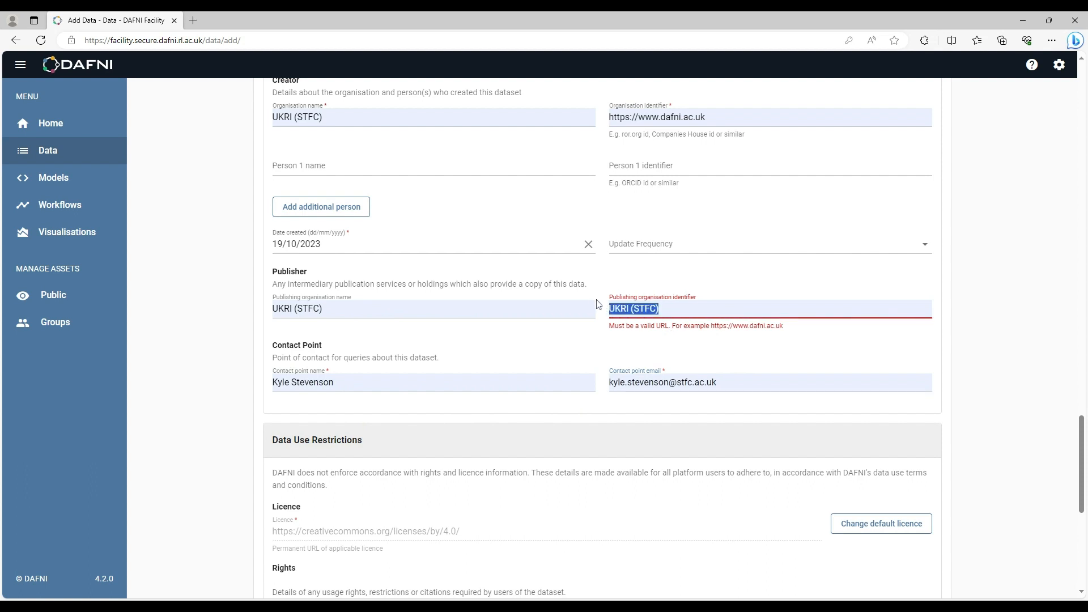
key("BackSpace")
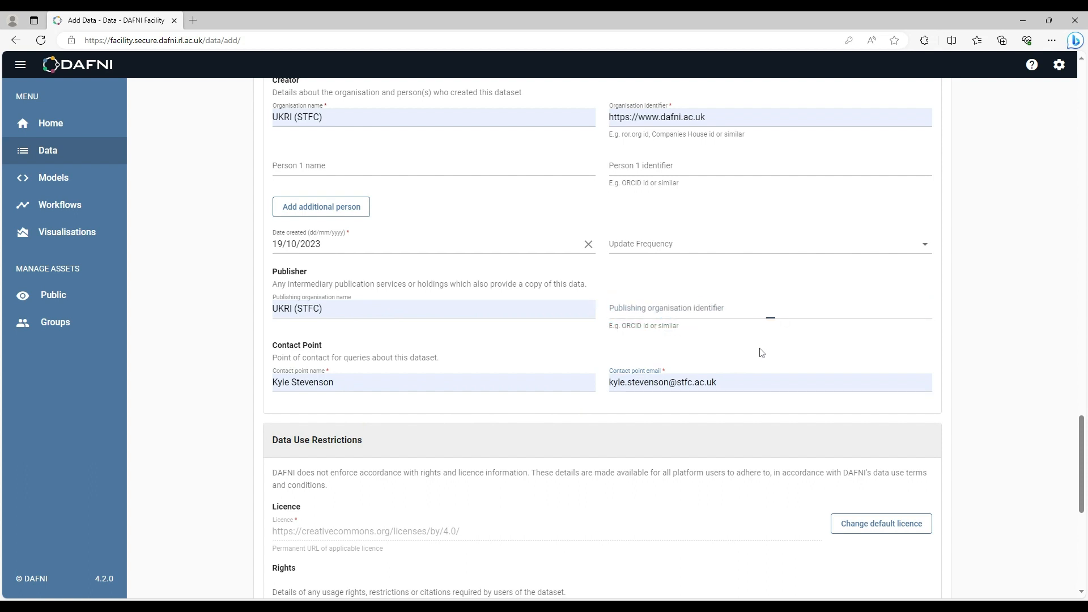
left_click(763, 352)
- Accept the DAFNI data use terms and the data files confirmation, and publish the dataset
scroll(783, 345, "down", 3)
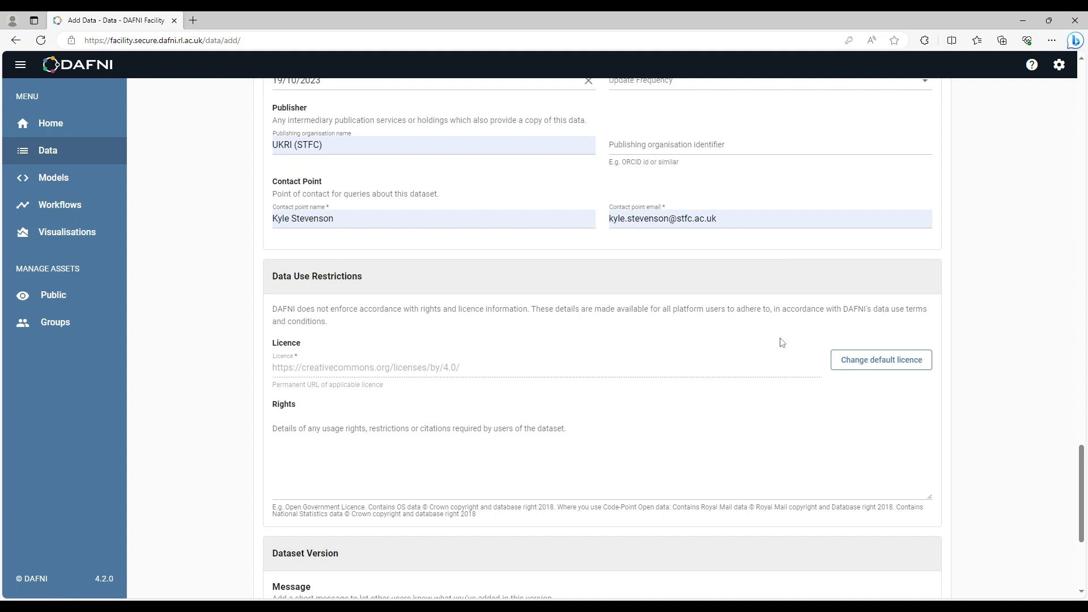
scroll(781, 342, "down", 3)
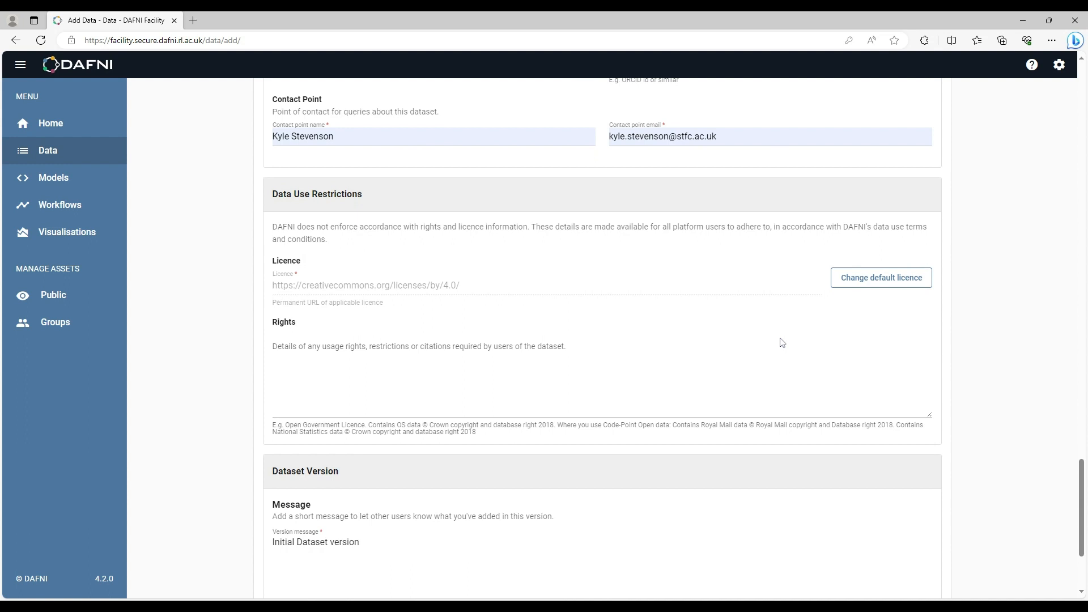
scroll(782, 343, "down", 3)
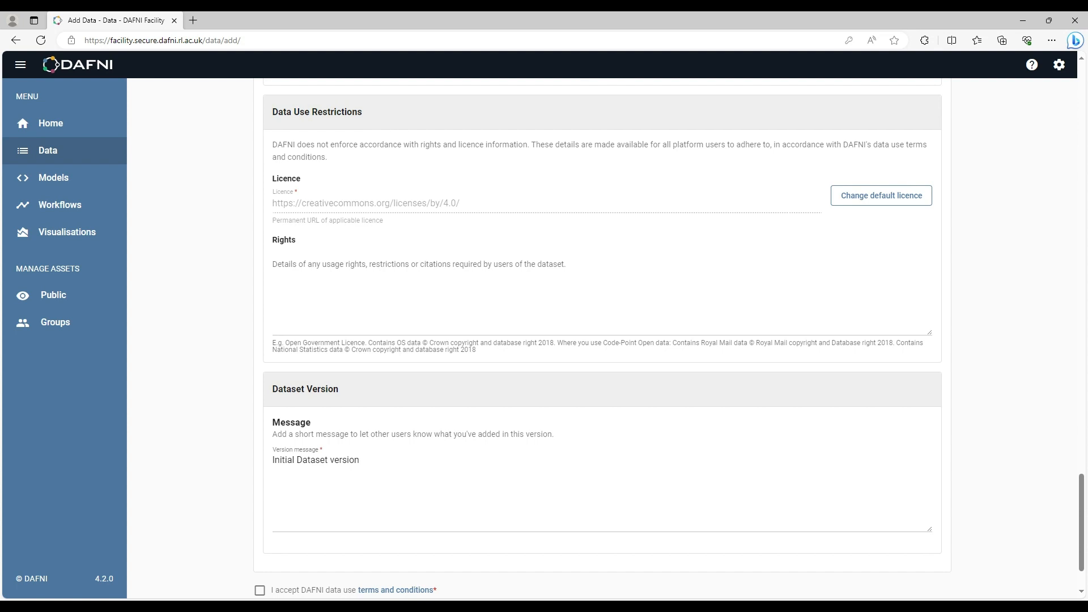
scroll(779, 338, "down", 2)
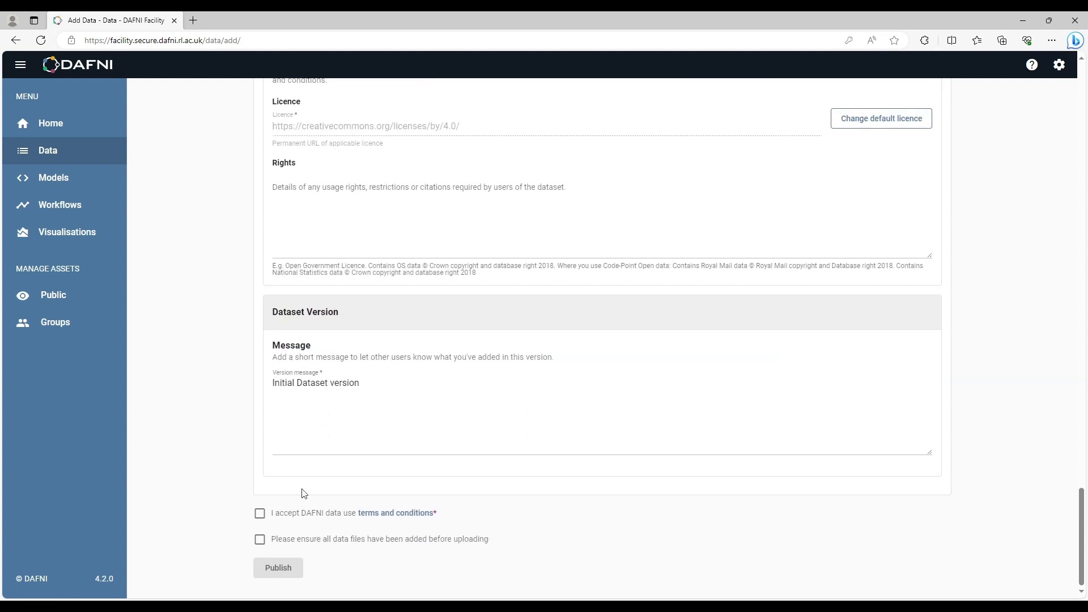
left_click(260, 514)
left_click(260, 540)
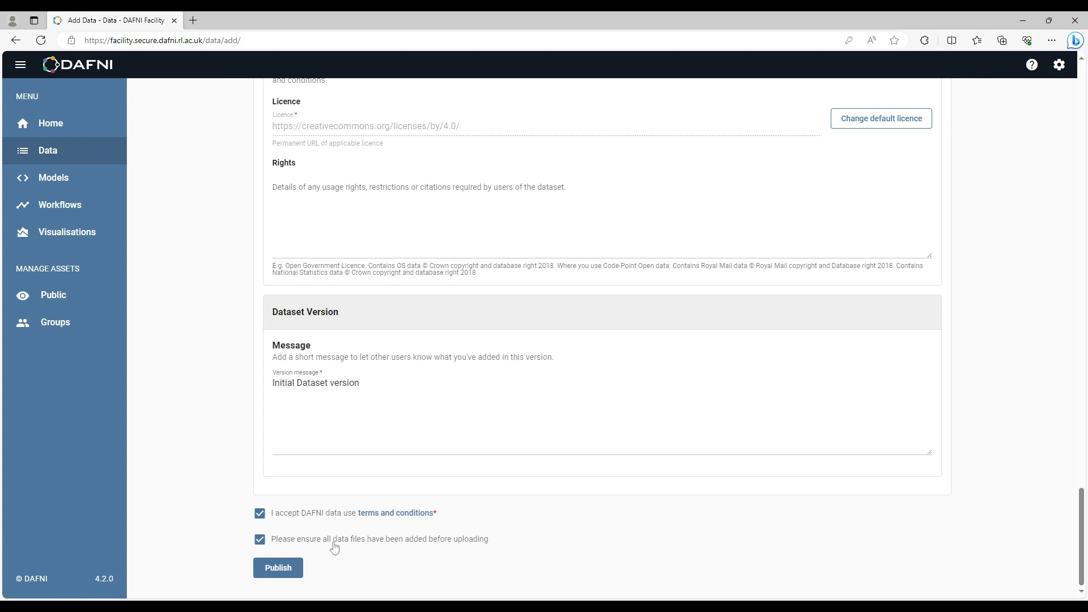
left_click(265, 575)
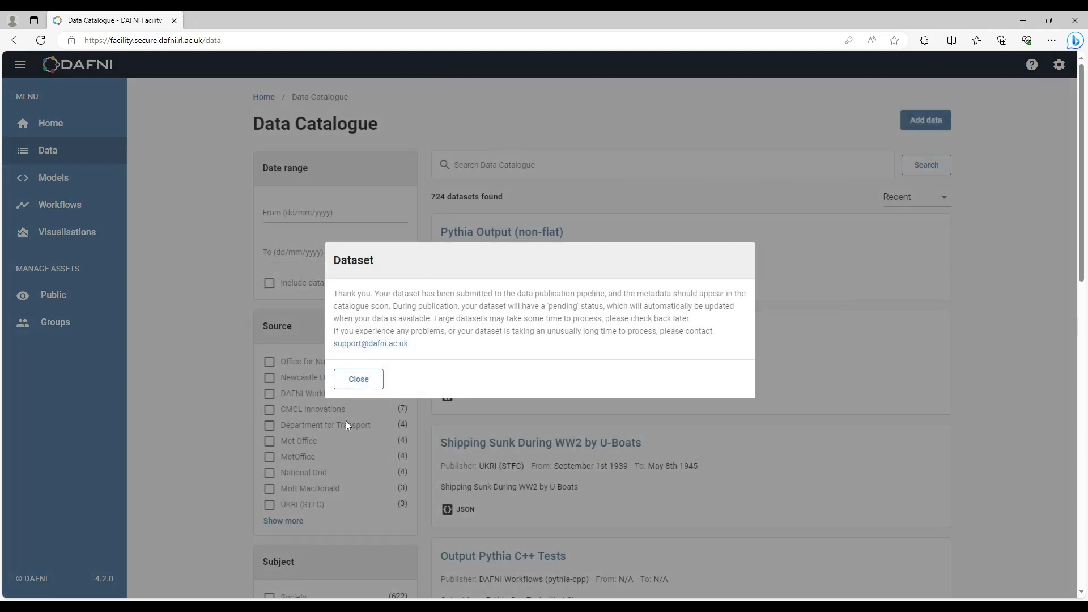
left_click(358, 379)
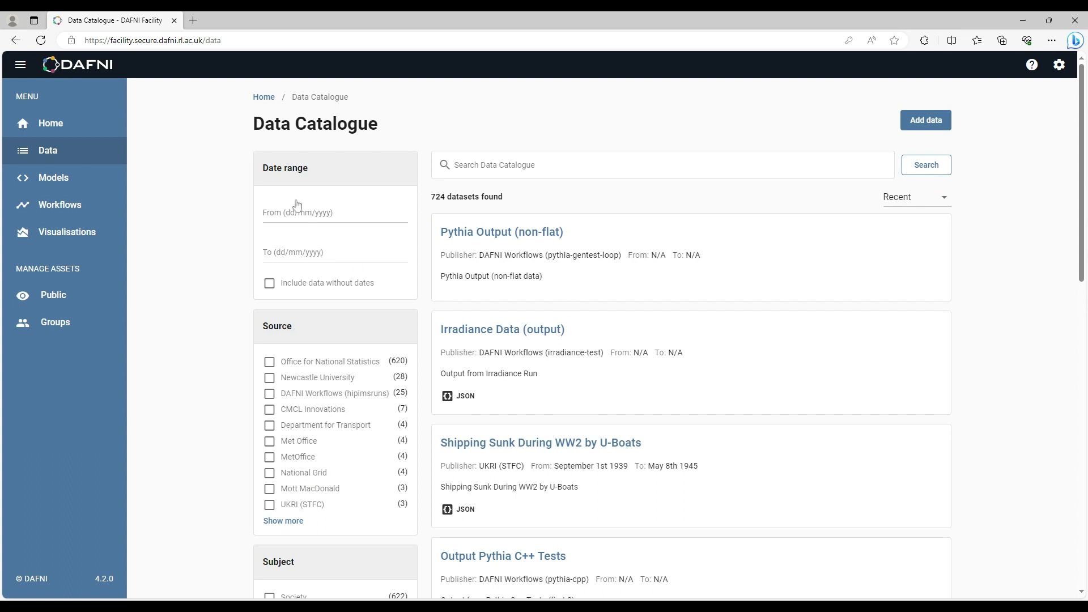
- Refresh the data catalogue and review the details, map and data files of the Solar Data - Cranfield dataset
left_click(40, 40)
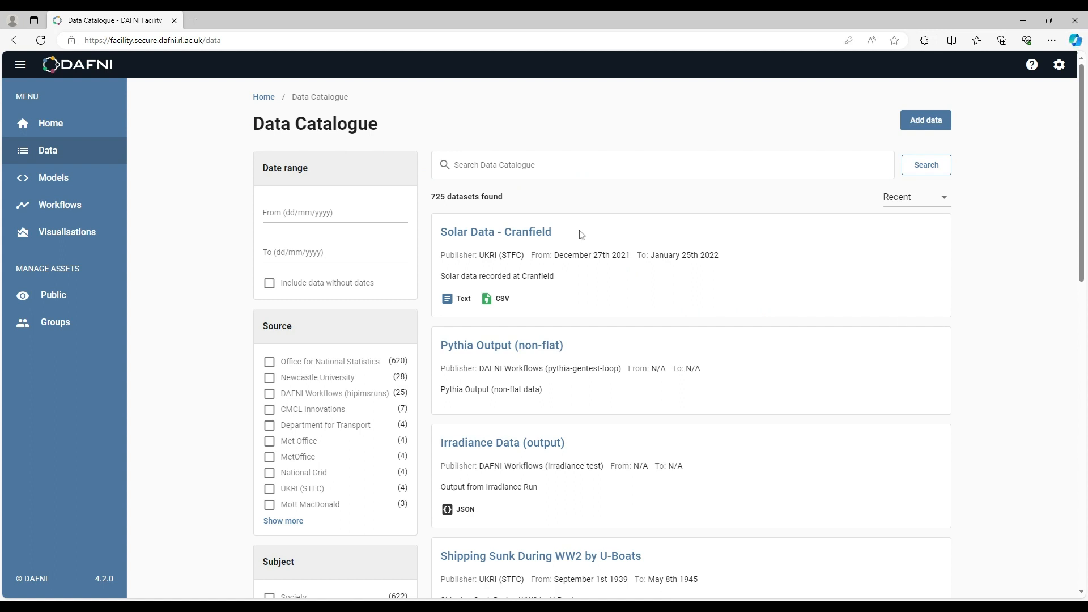
left_click(506, 237)
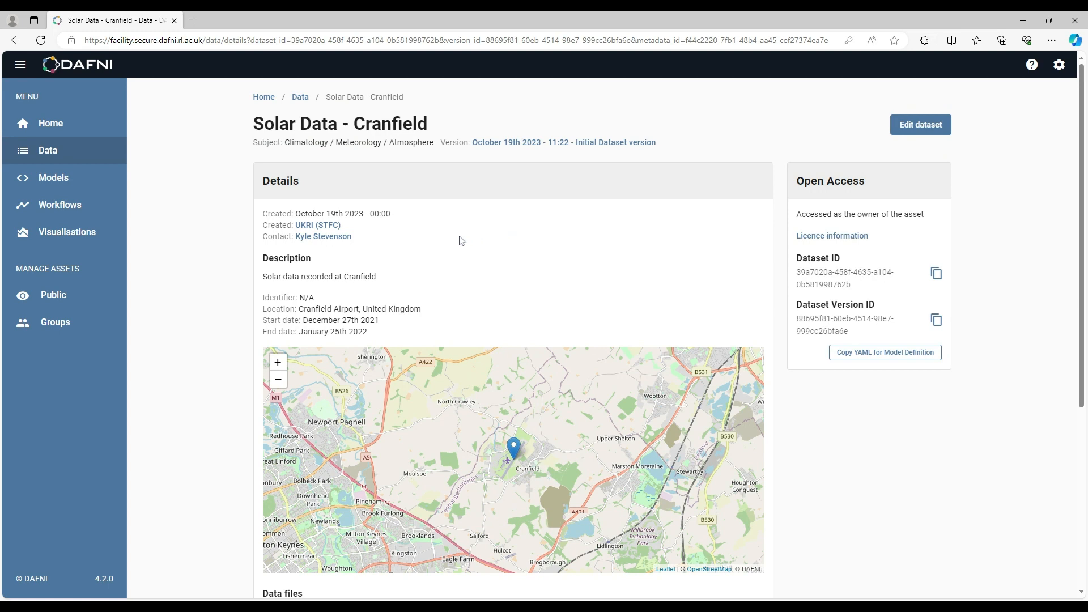
scroll(231, 243, "down", 3)
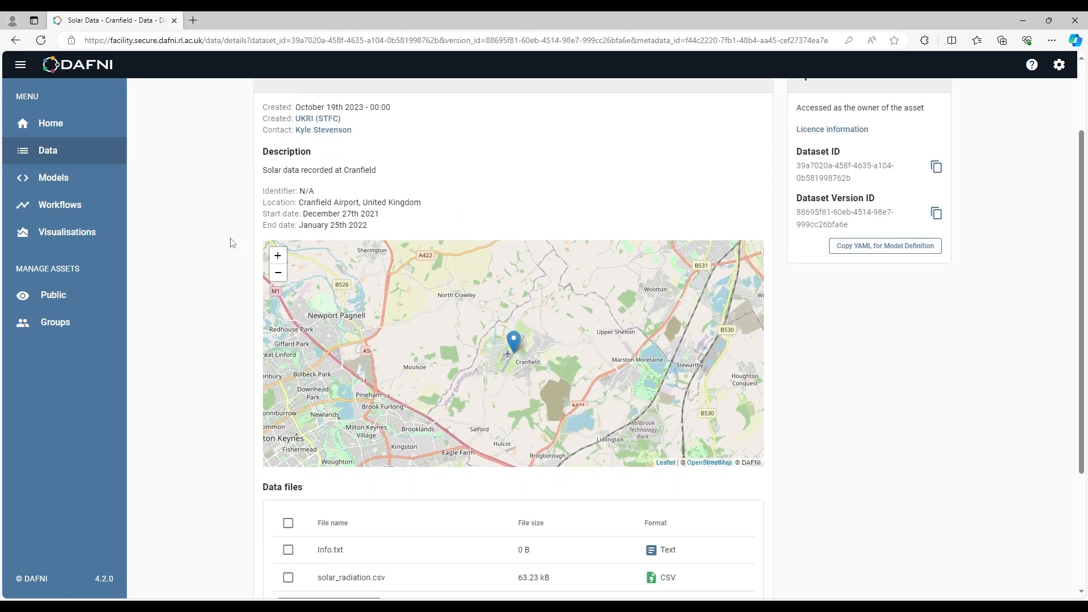
scroll(231, 242, "down", 2)
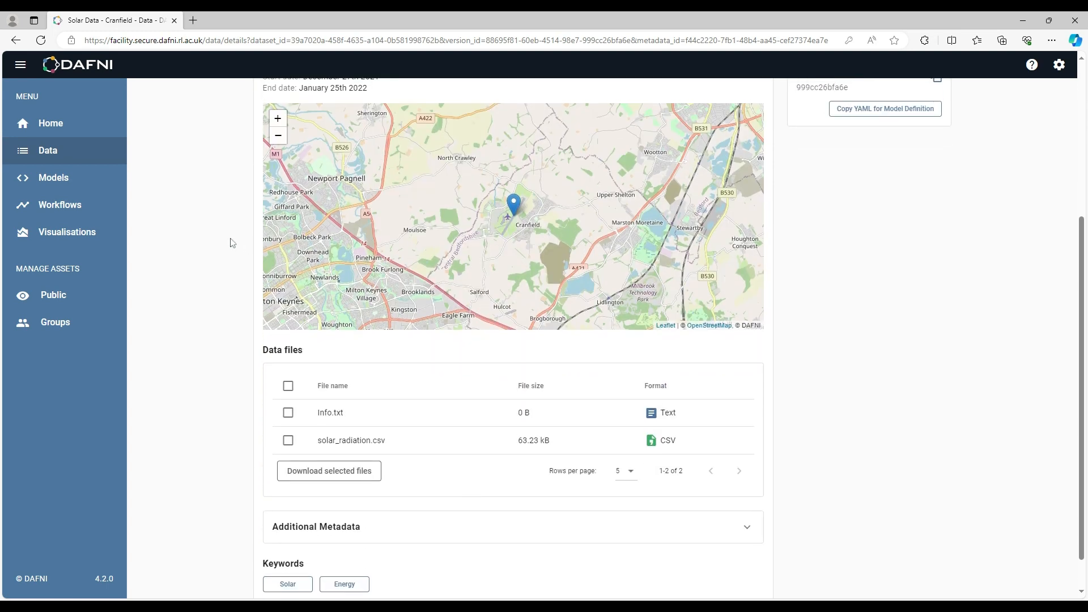
scroll(231, 243, "up", 5)
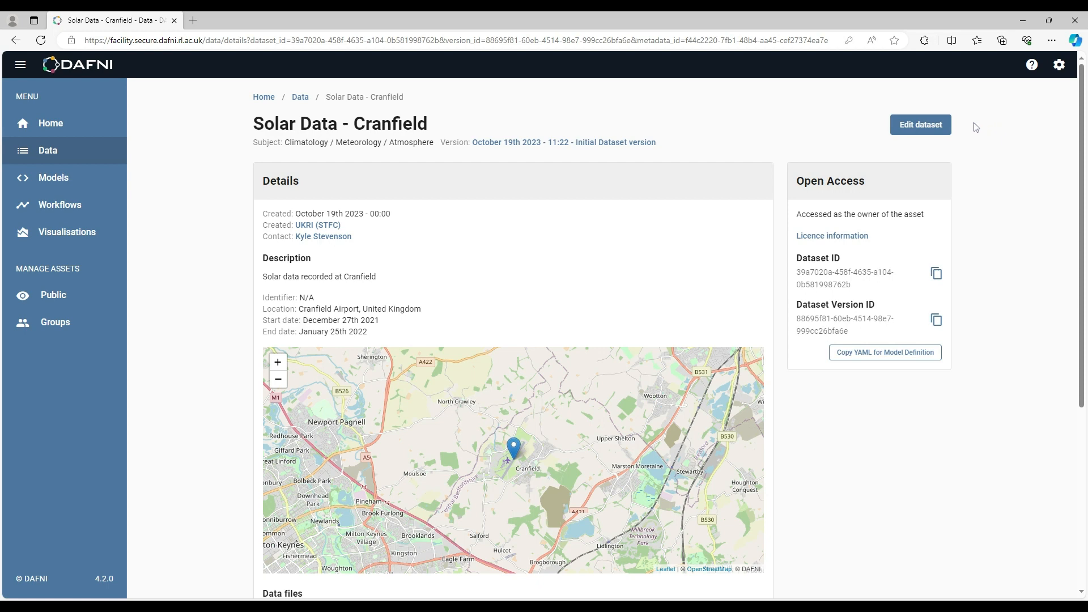
- Open the Solar Data - Cranfield dataset for editing and review its data files and metadata fields
left_click(927, 129)
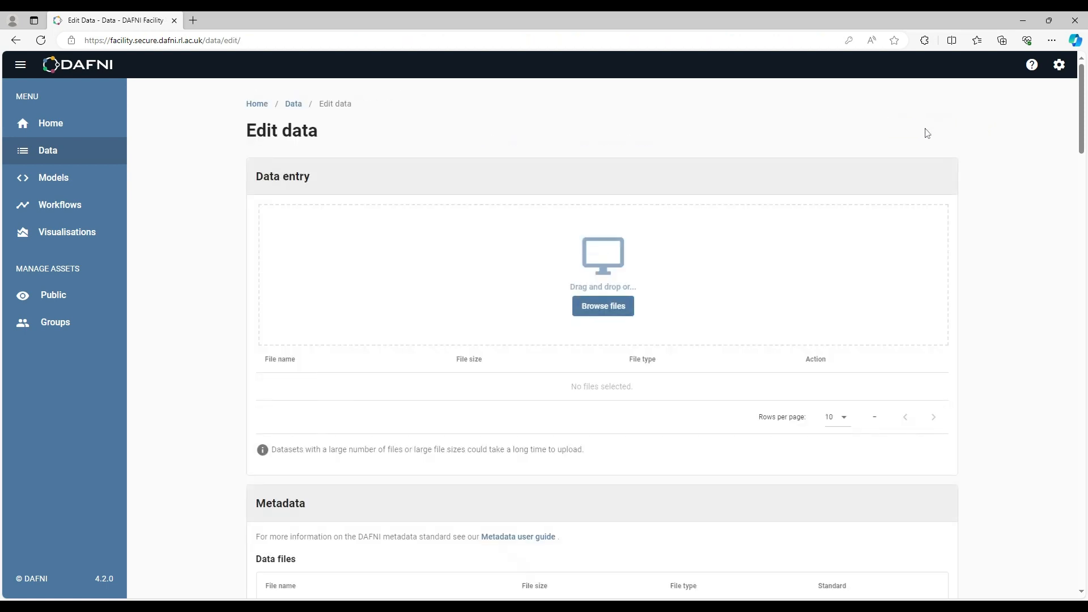
scroll(924, 137, "down", 3)
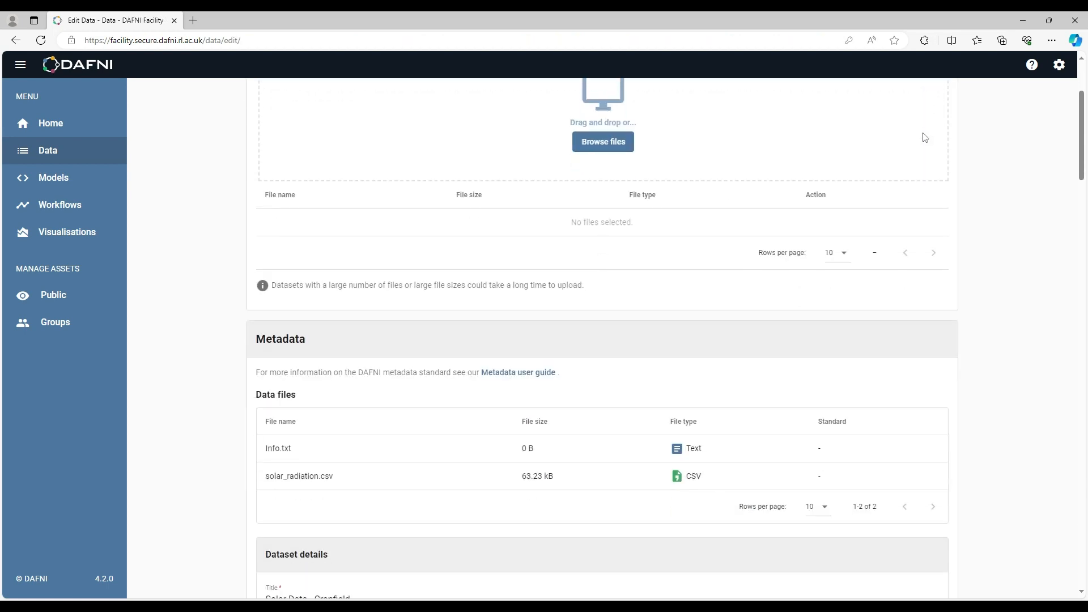
scroll(925, 137, "down", 3)
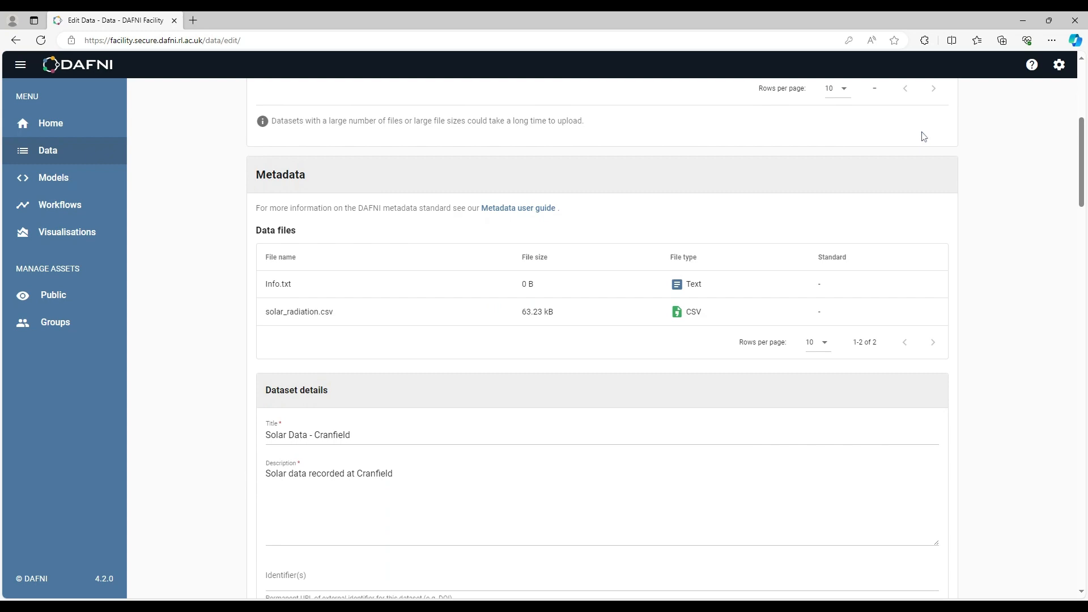
scroll(923, 136, "down", 7)
scroll(924, 137, "up", 5)
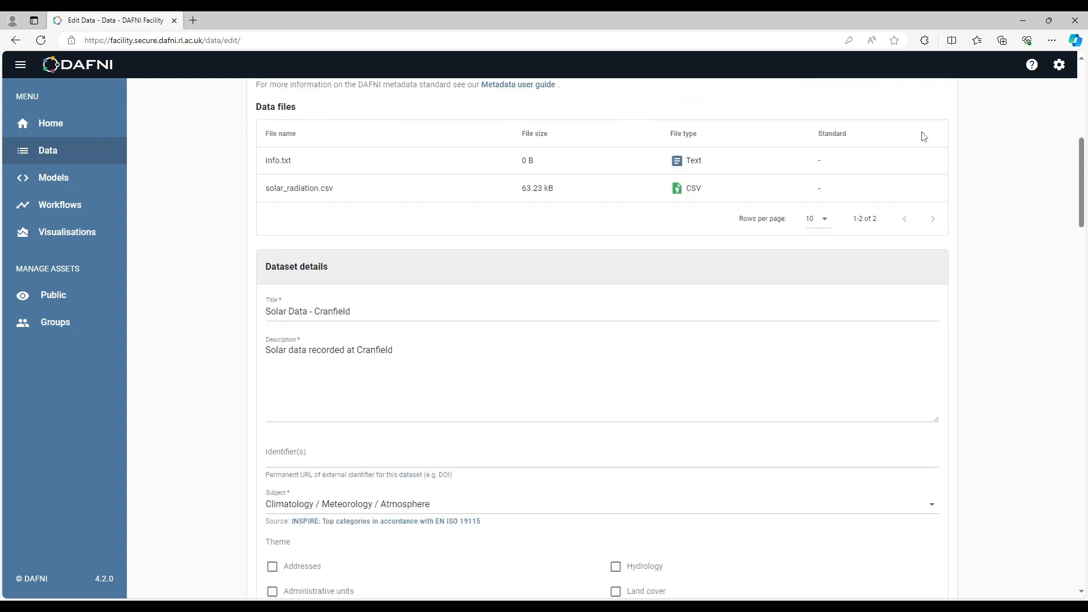
scroll(924, 136, "up", 8)
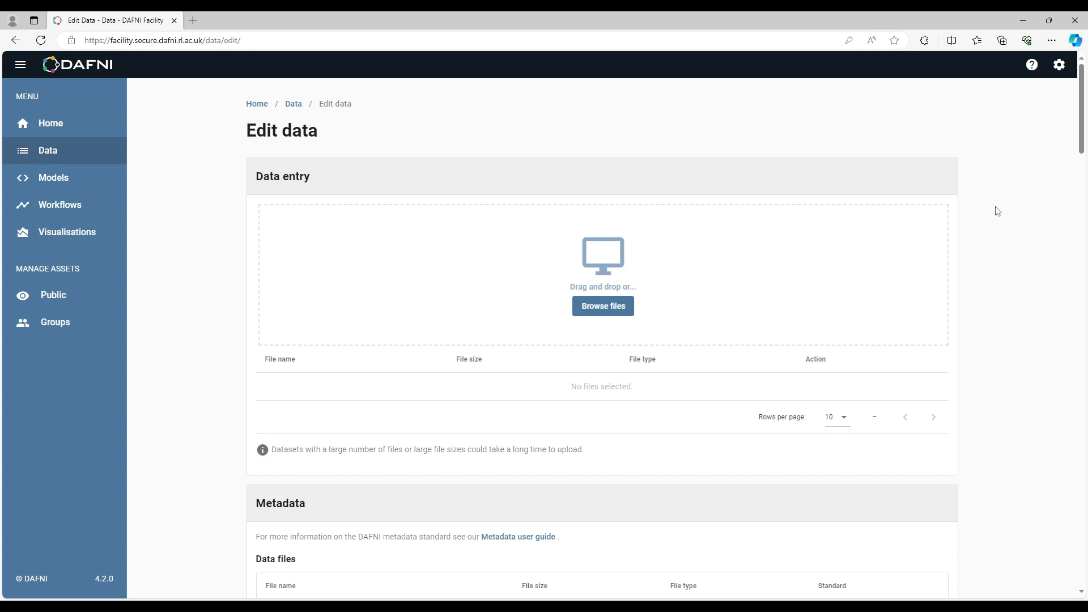
scroll(997, 211, "down", 20)
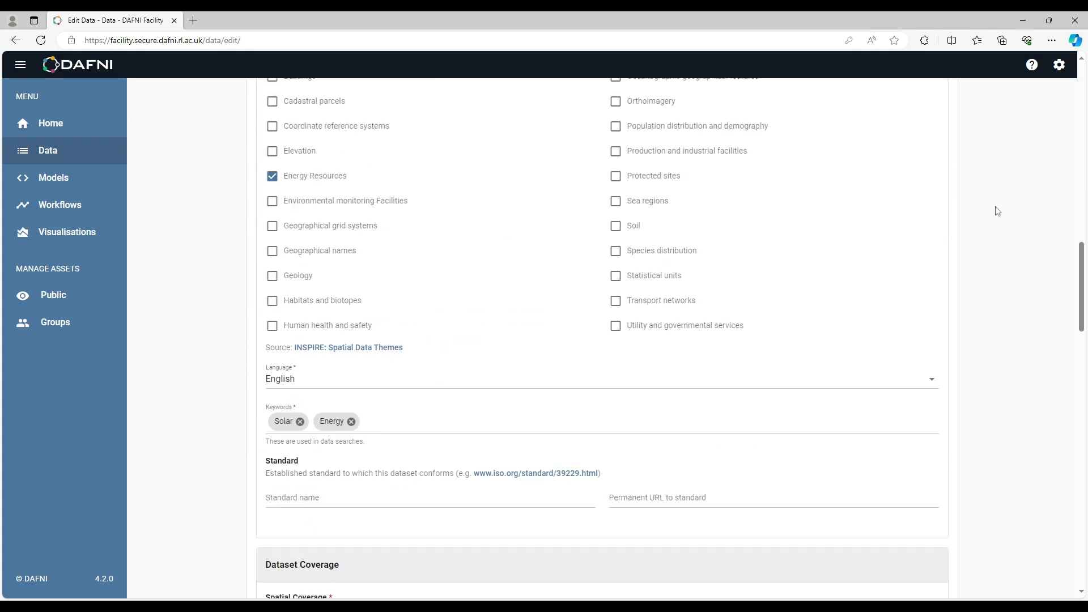
scroll(998, 211, "down", 15)
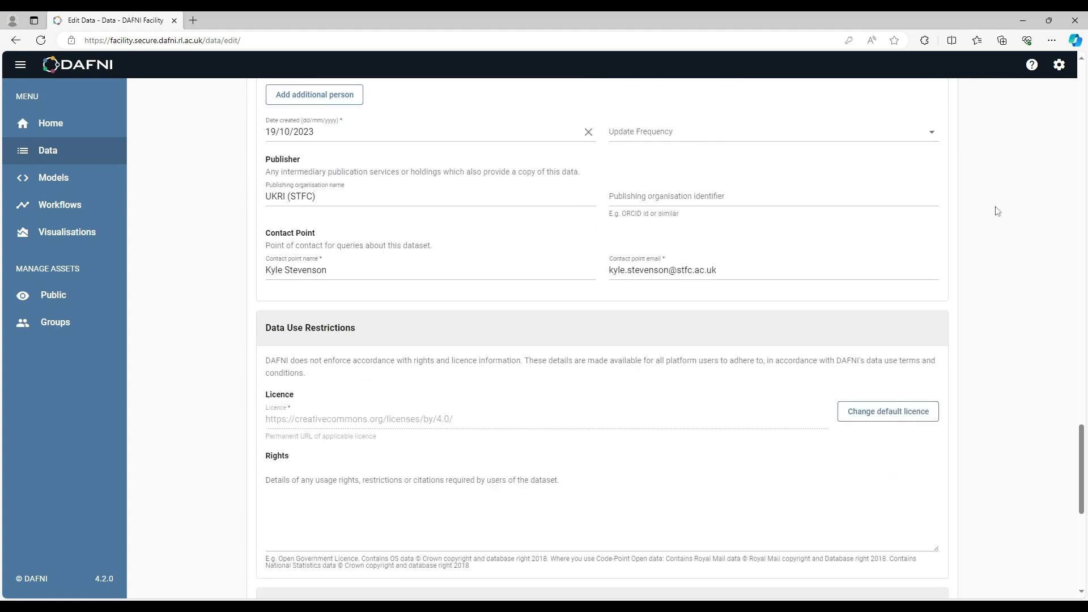
scroll(997, 210, "down", 8)
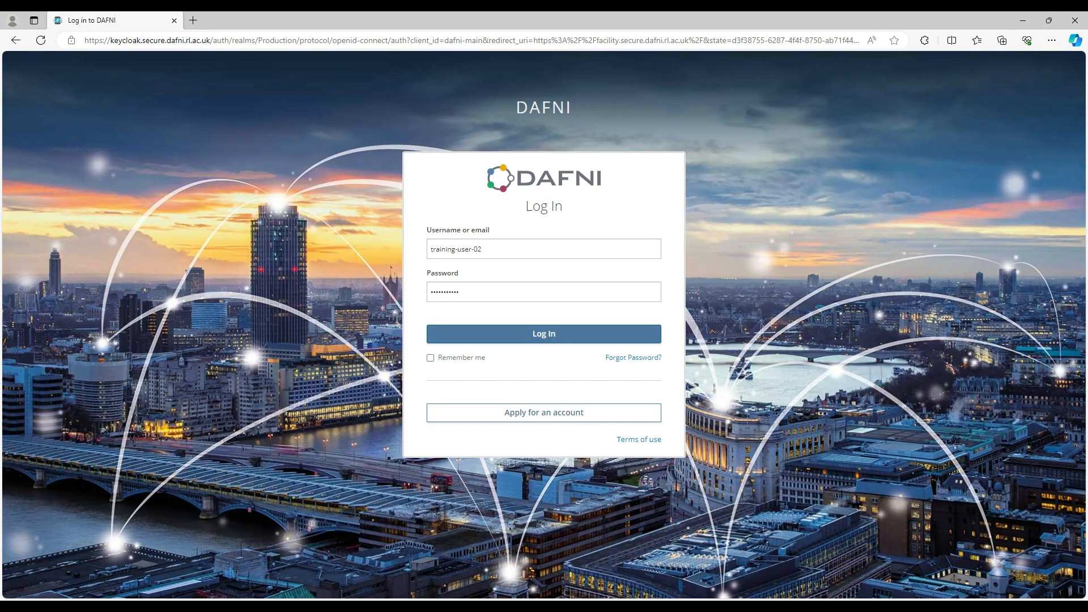
- Log in with the training user account and view the data available to it
left_click(546, 337)
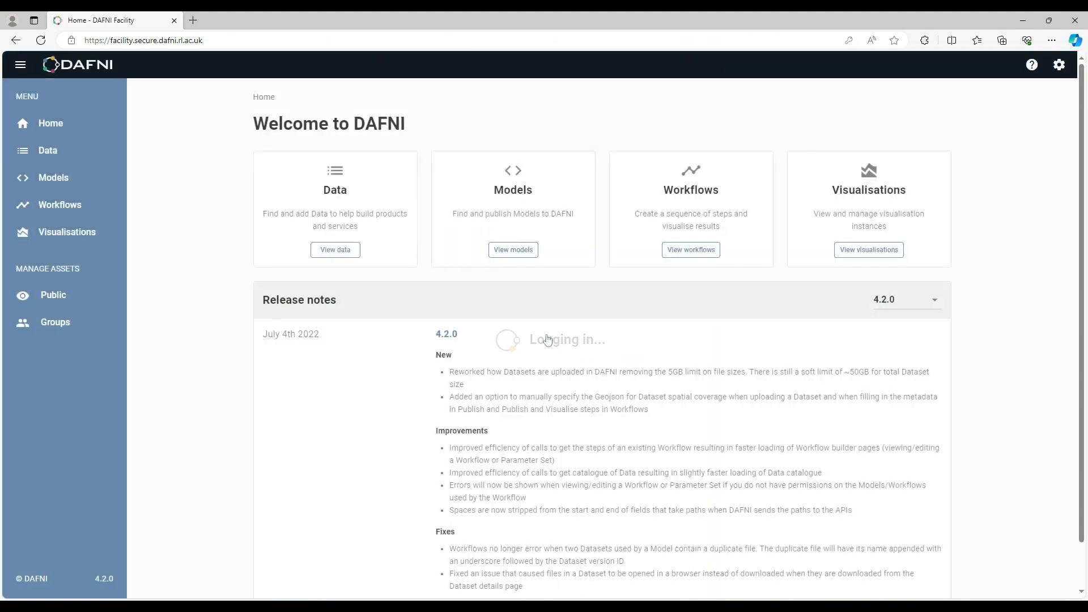
left_click(336, 249)
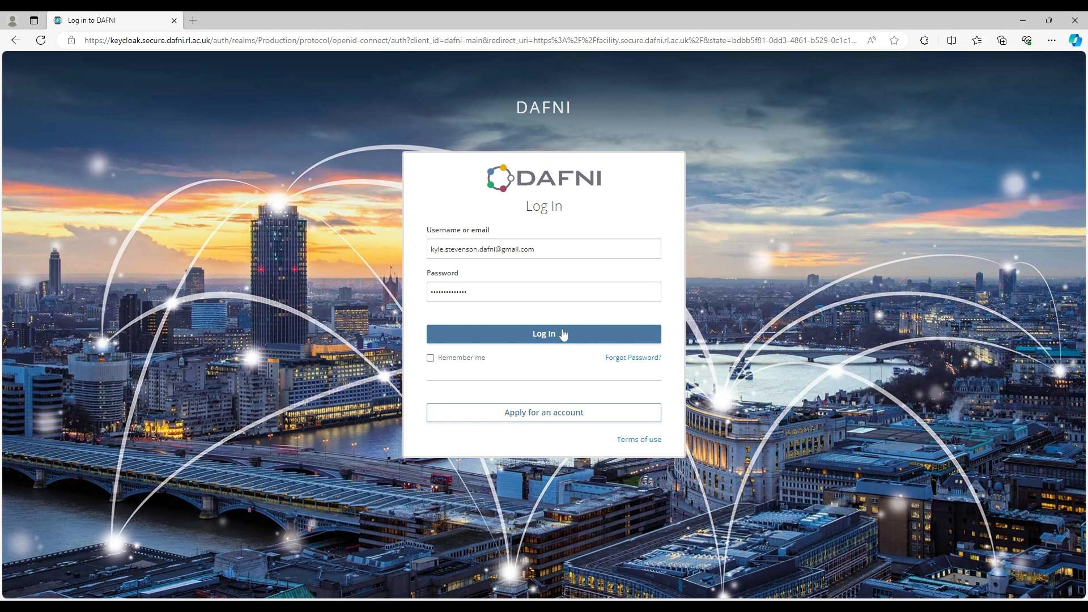
- Log in with the dataset owner's account and view the public access options for Solar Data - Cranfield without changing them
left_click(554, 334)
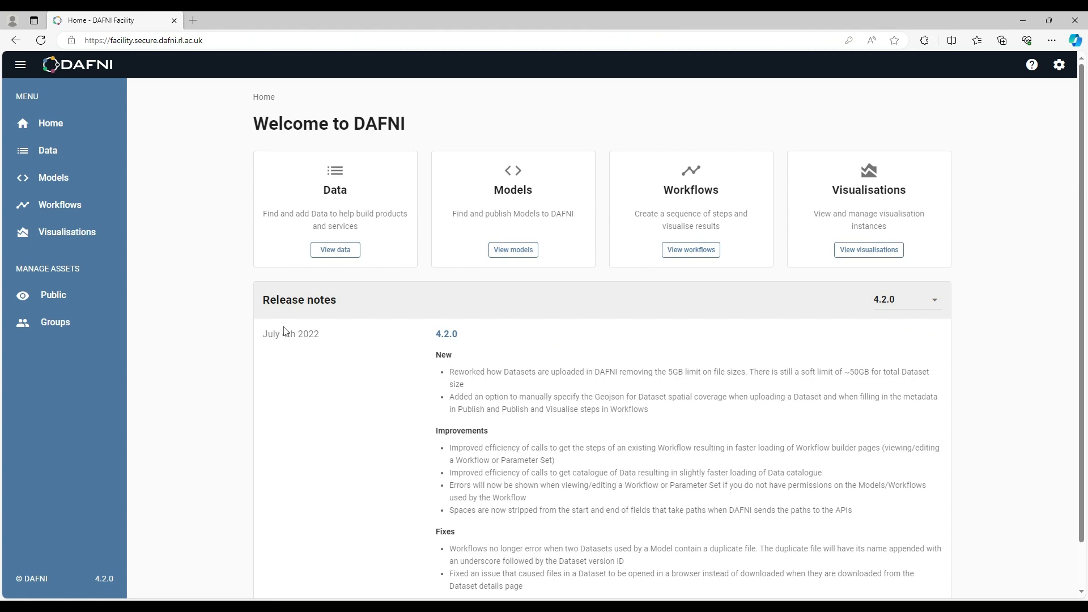
left_click(59, 299)
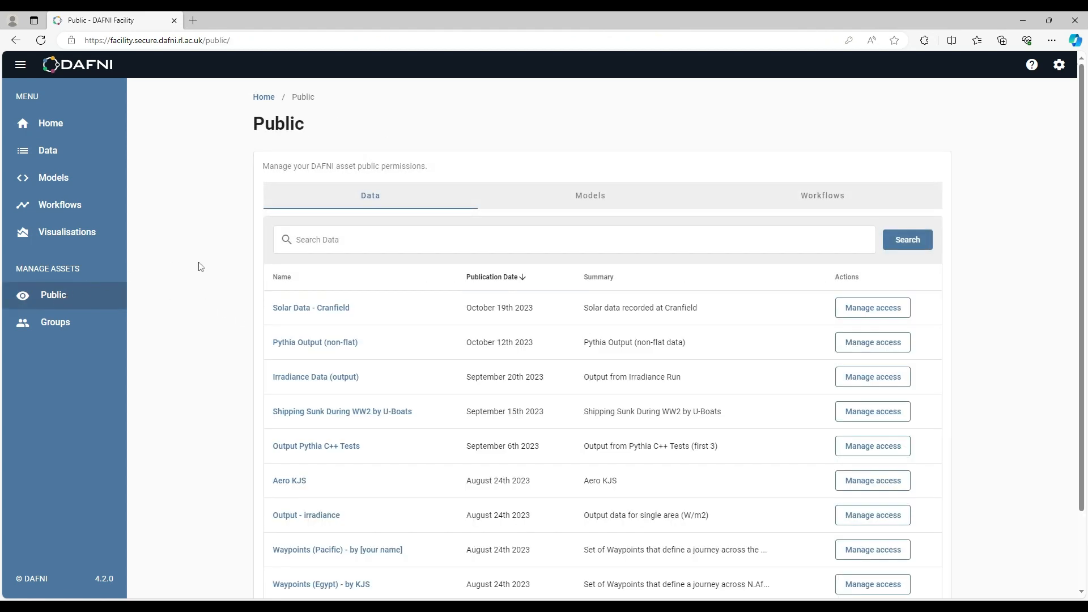
left_click(868, 309)
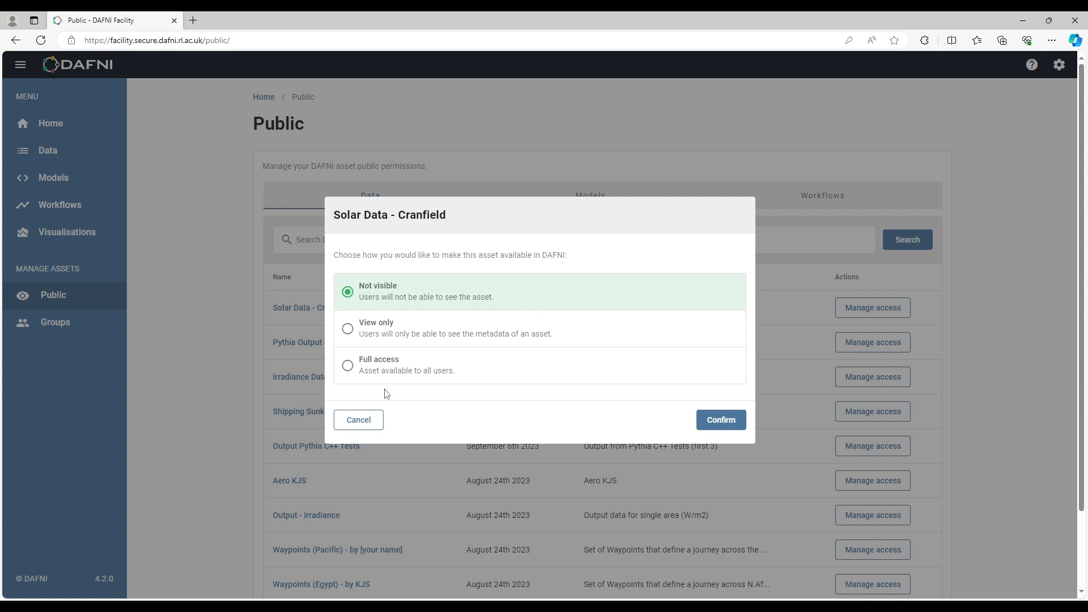
left_click(358, 420)
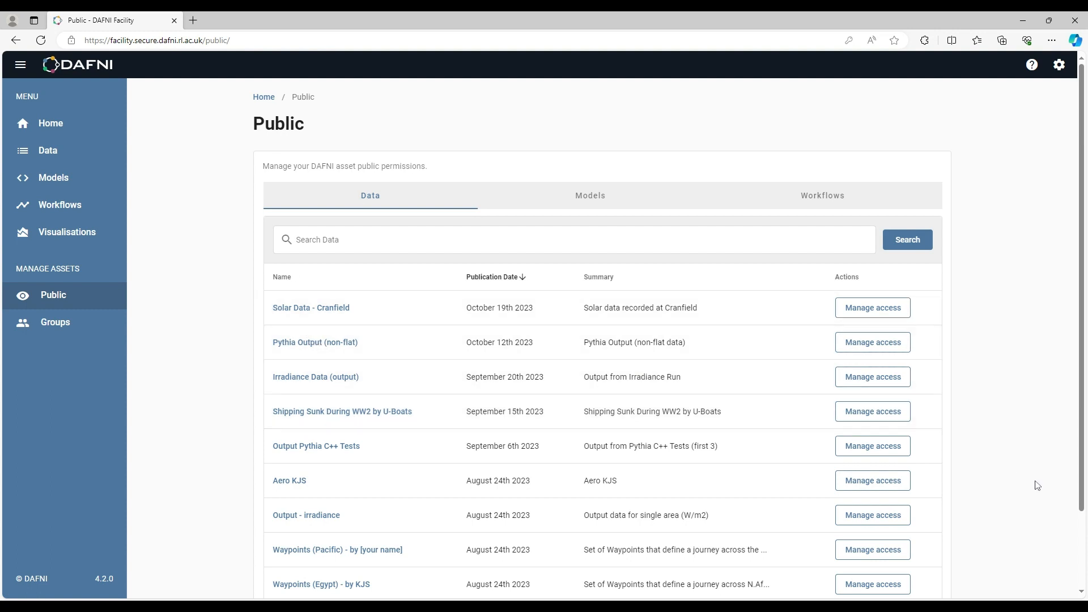
- Create a group named Test Data with the description Test Data Share
left_click(63, 332)
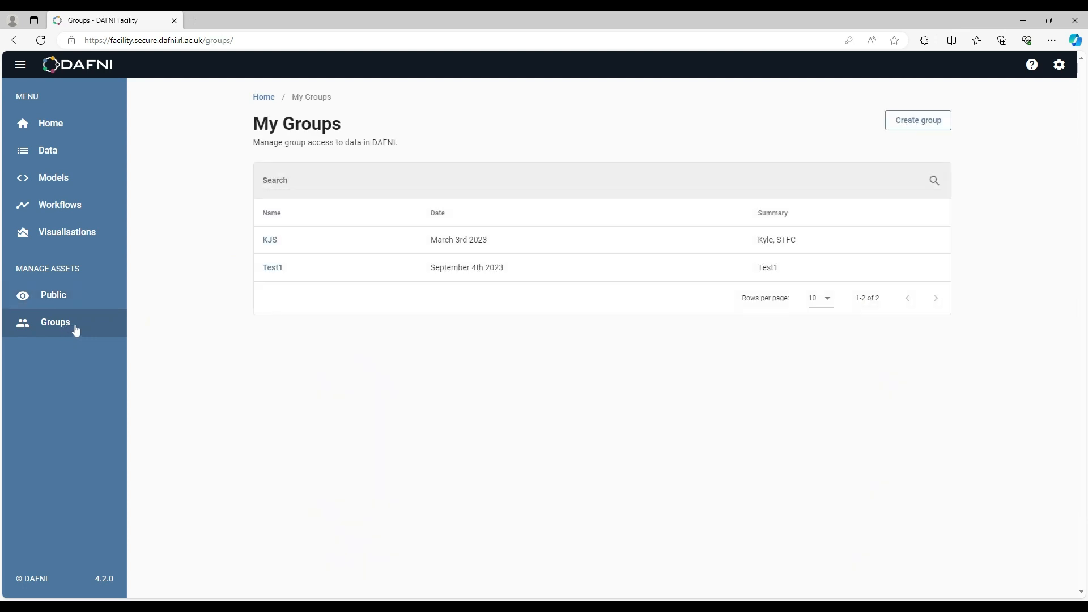
left_click(906, 124)
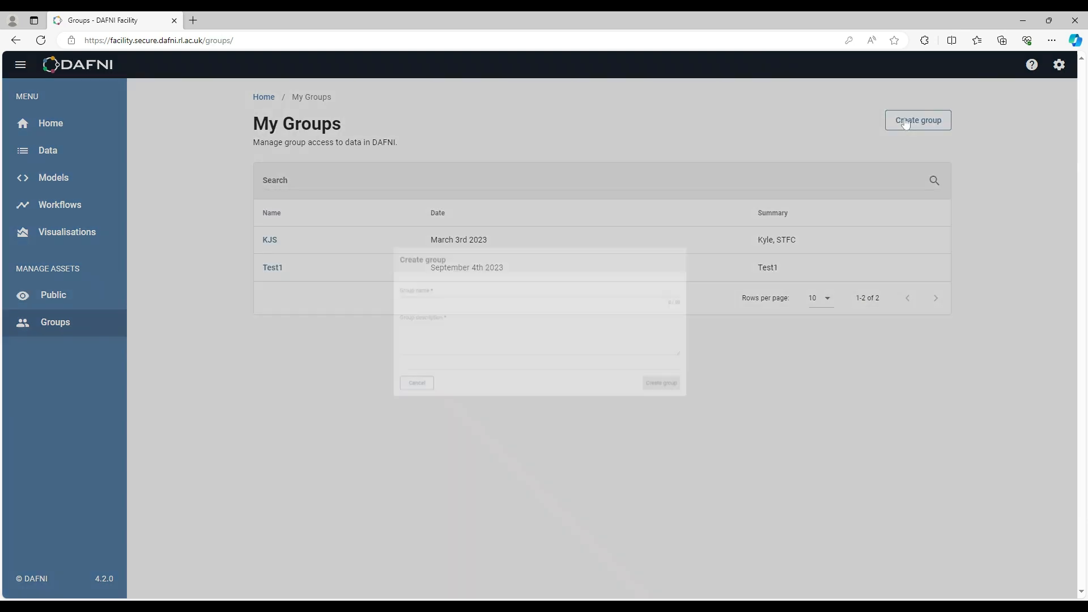
left_click(435, 279)
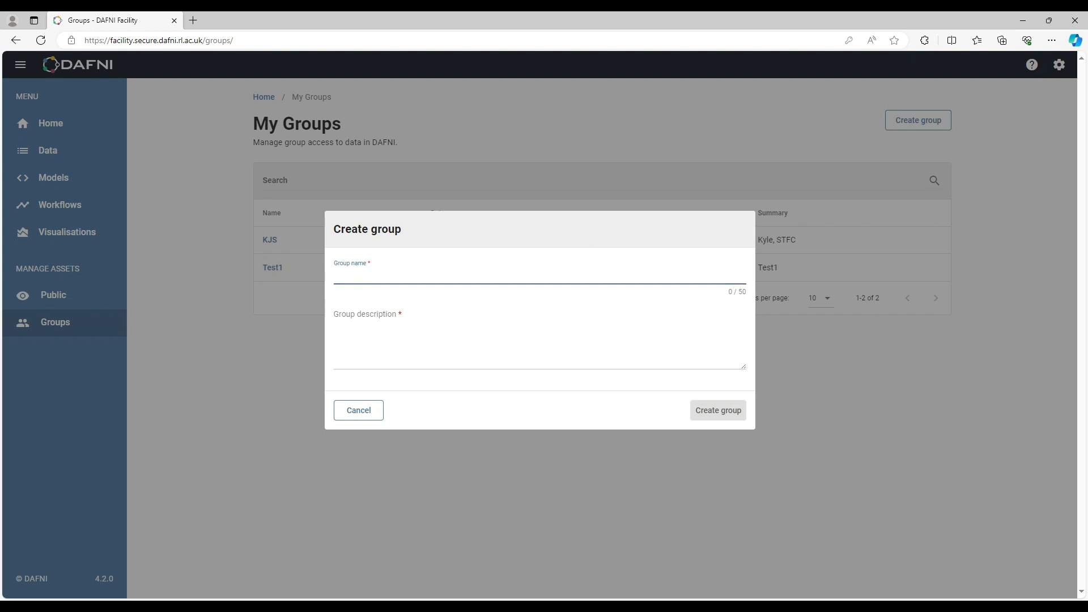
type("Test Data")
key("Tab")
type("Test Data")
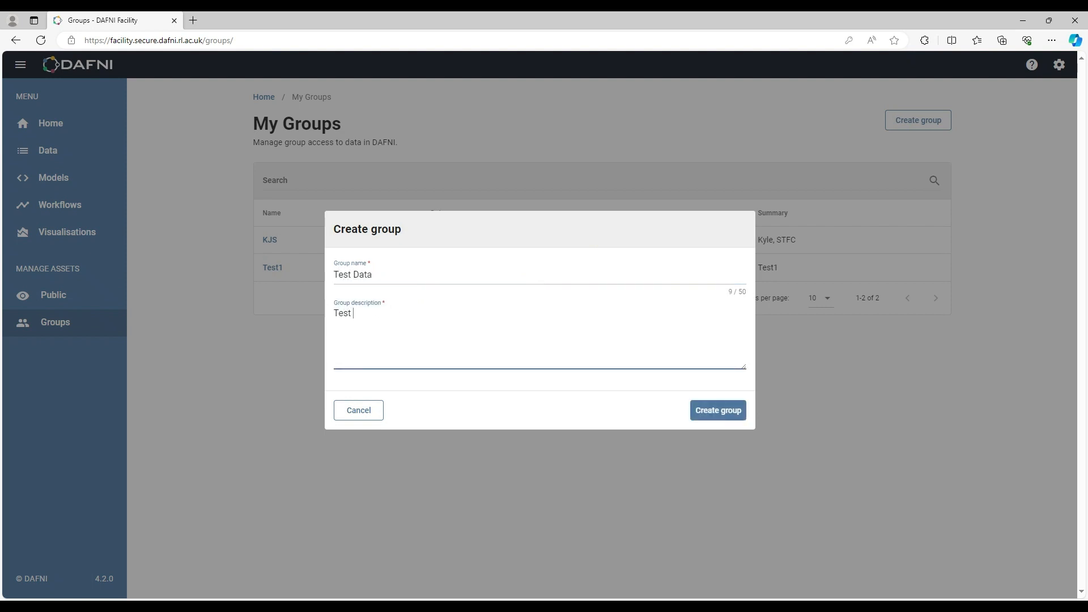
type(" Share")
left_click(728, 417)
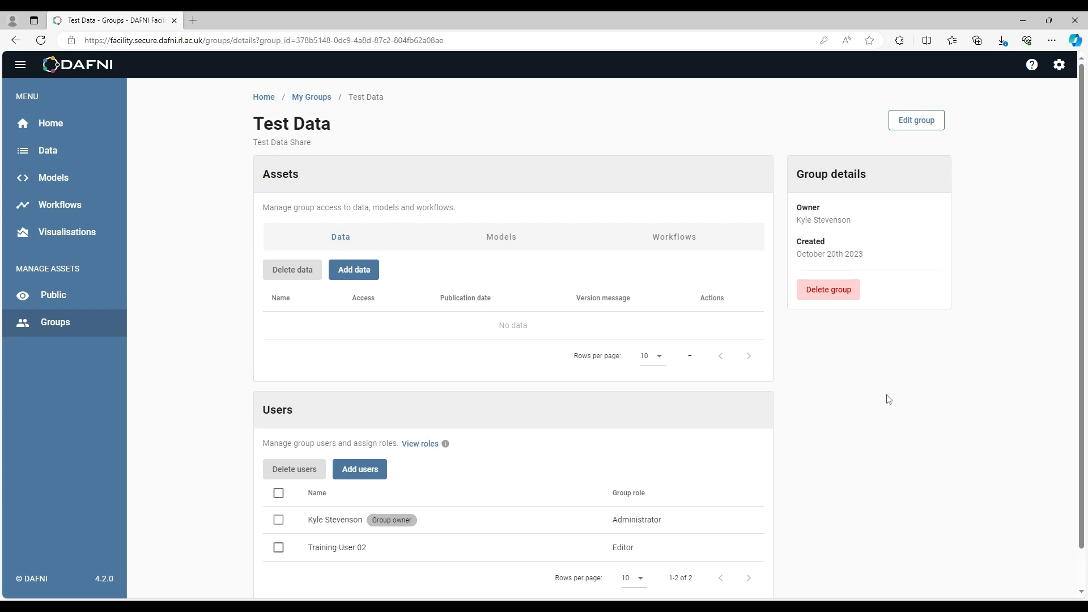
- Add the Solar Data - Cranfield dataset to the Test Data group with the View, read and update permission
left_click(355, 270)
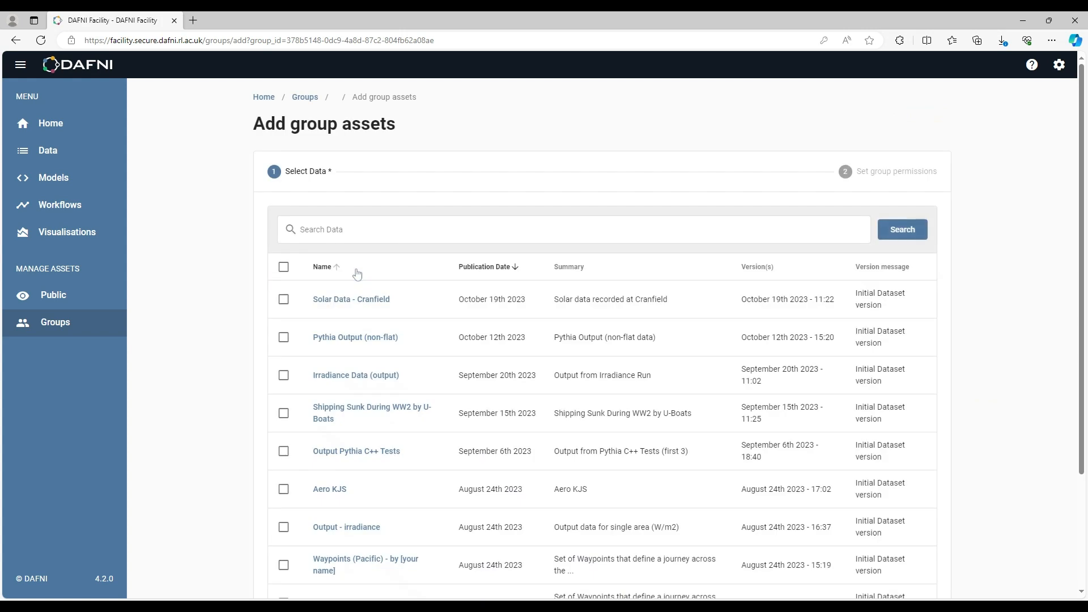
left_click(283, 299)
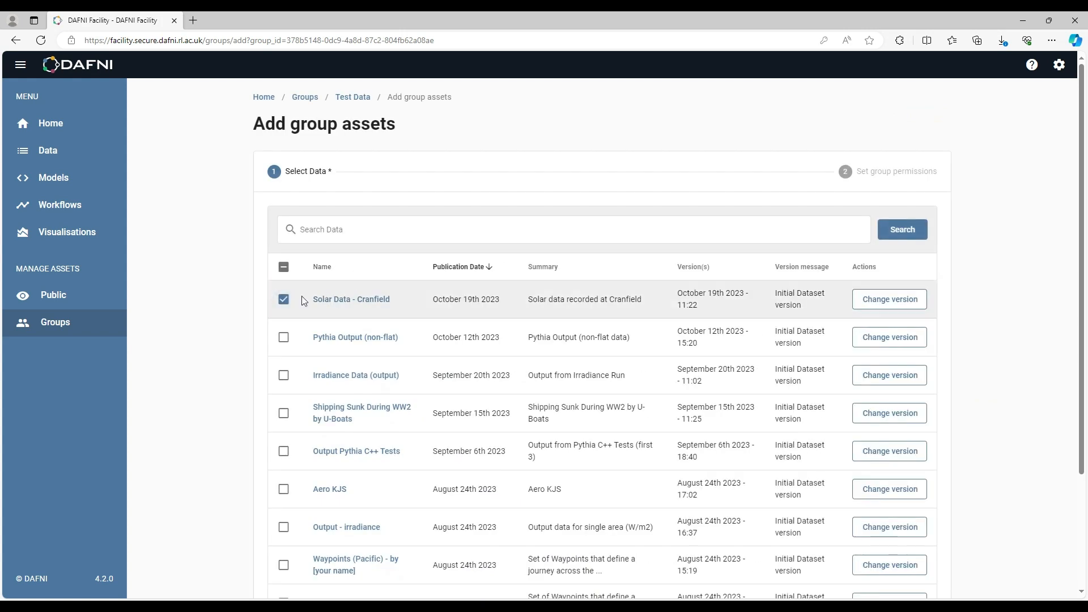
scroll(848, 330, "down", 2)
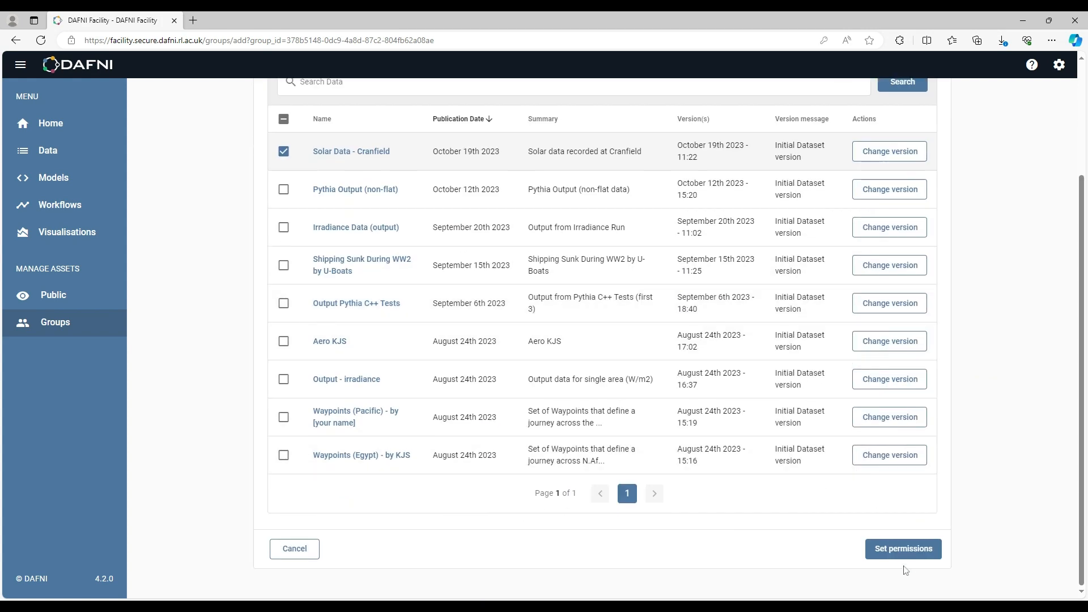
left_click(900, 556)
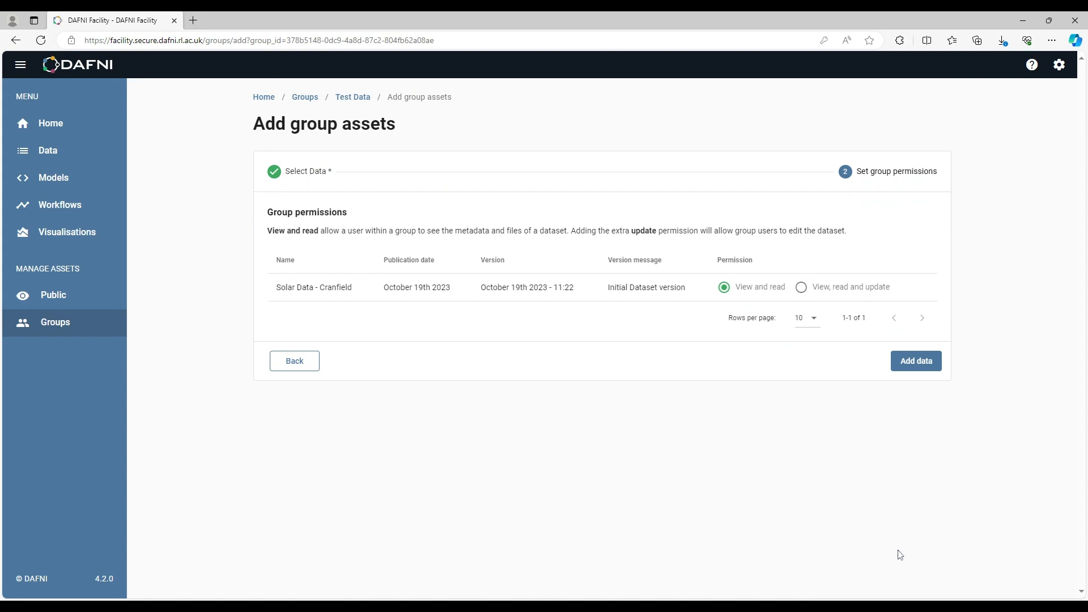
left_click(801, 287)
left_click(916, 361)
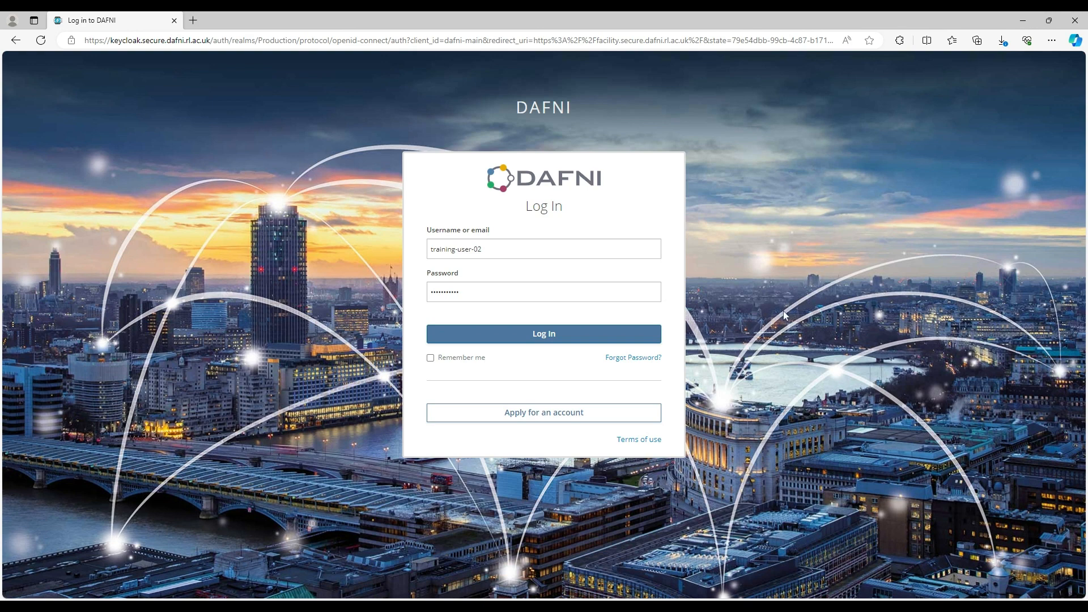
- Log in as the training user and open the data catalogue to check the shared dataset
left_click(541, 337)
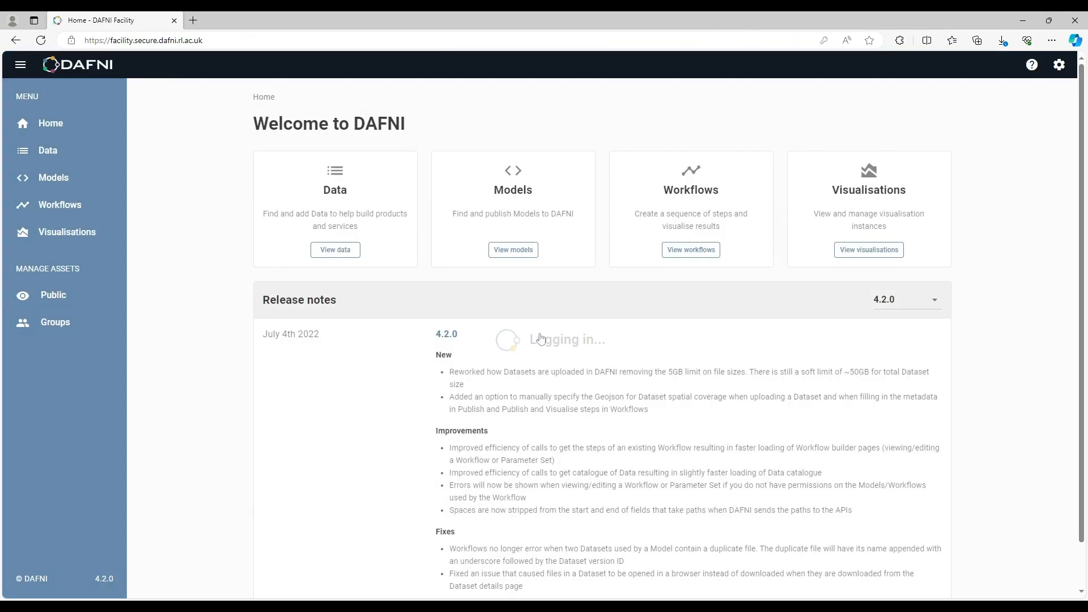
left_click(349, 255)
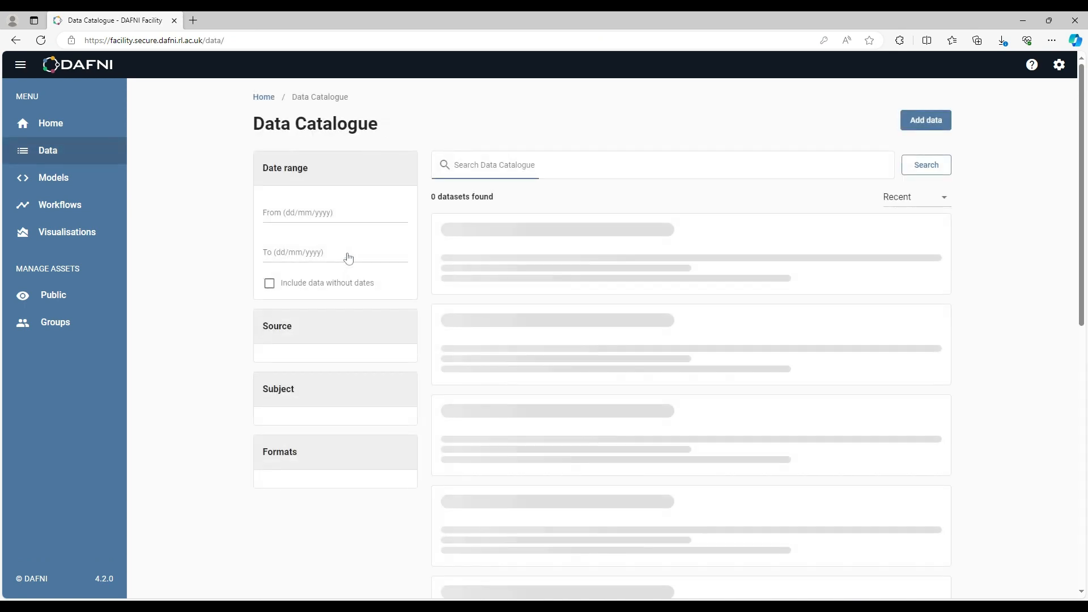